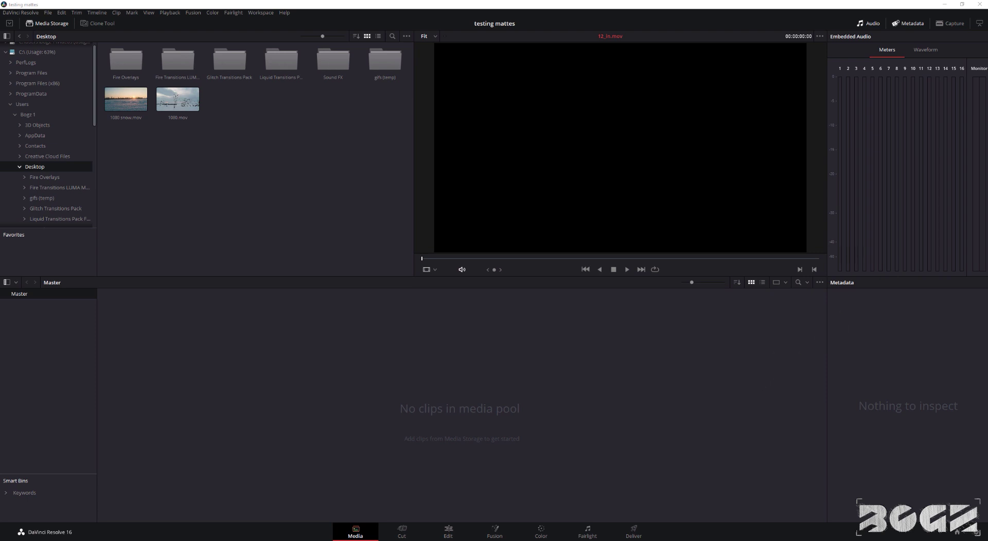
Drag the File Explorer window showing the Liquid Transitions Pack FHD folder over Resolve
drag(987, 87, 419, 111)
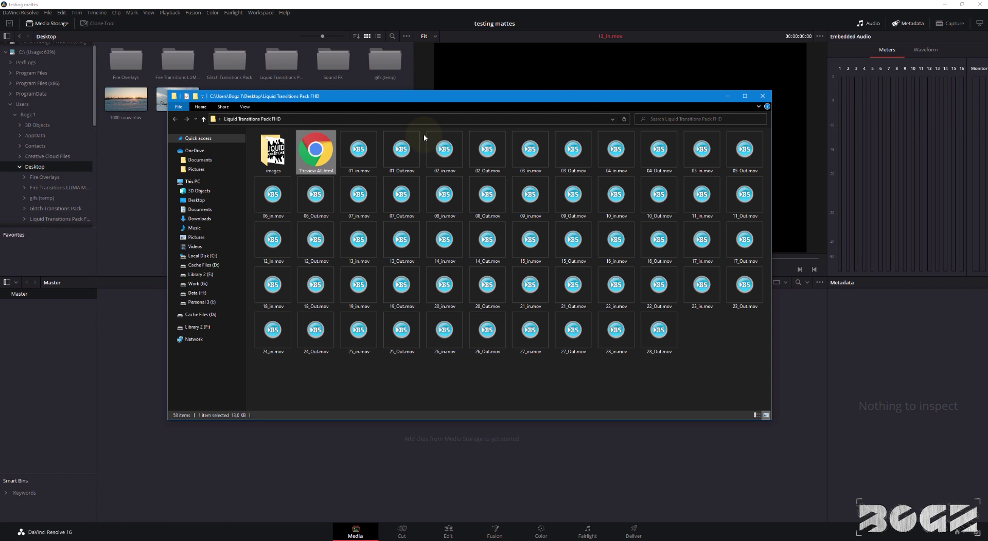
Open Preview All.html from the Liquid Transitions Pack FHD folder
click(520, 382)
drag(696, 372, 362, 131)
click(319, 155)
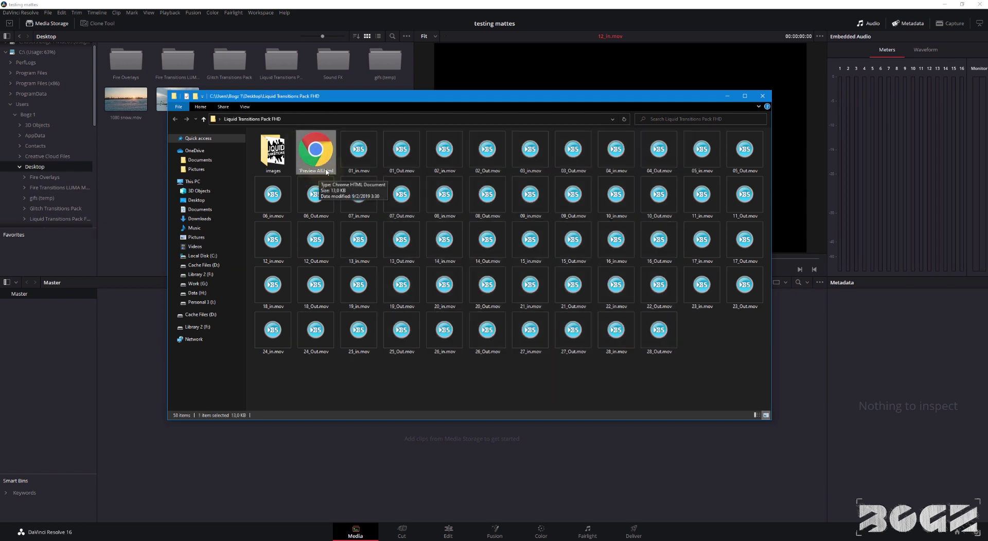
double_click(321, 157)
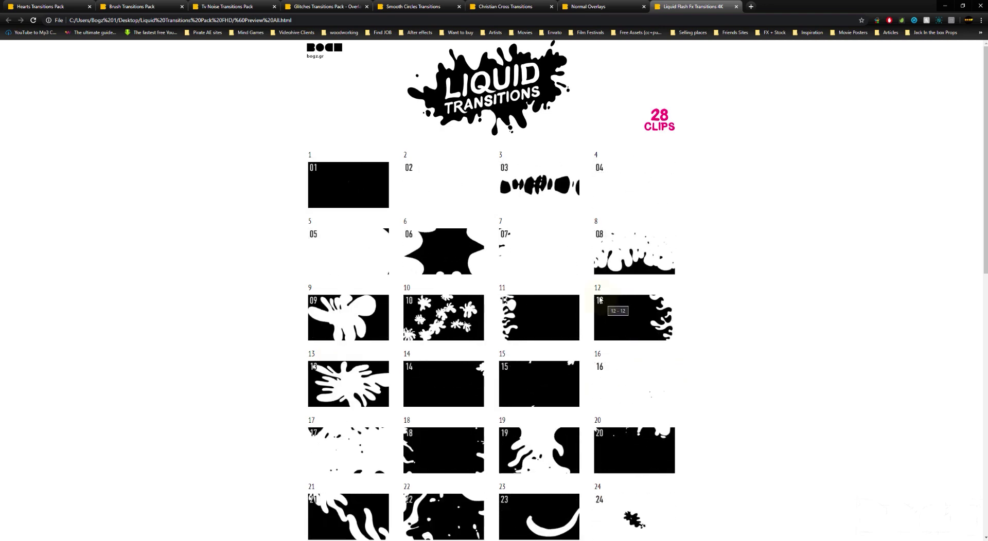
Browse the 28 animated liquid transition previews in Chrome, then return to Resolve
drag(597, 288, 601, 287)
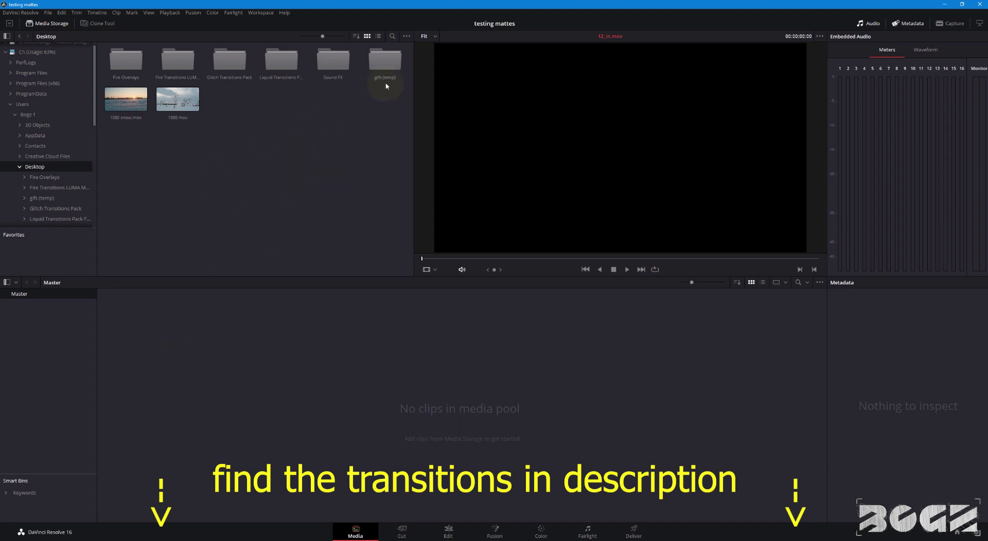
Add 1080.mov and 1080 snow.mov from Media Storage into the media pool
drag(121, 139, 199, 376)
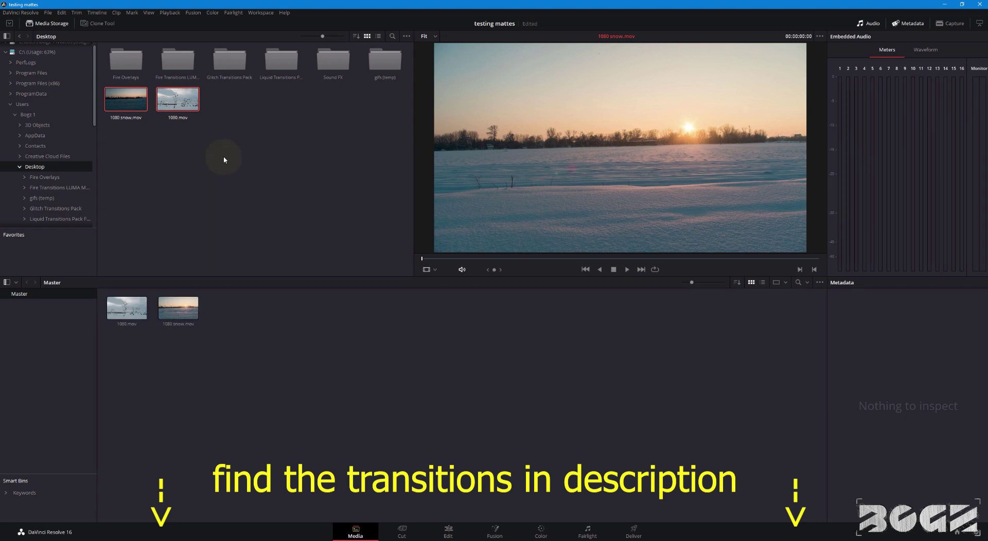
click(241, 162)
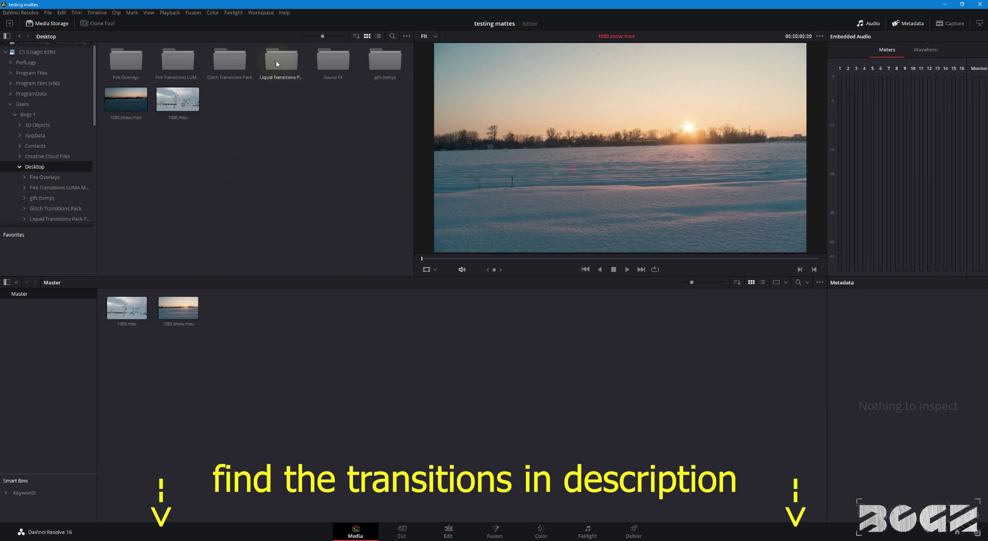
click(281, 80)
Open the Liquid Transitions Pack FHD folder, enlarge the browser, and add then remove 01_in.mov
double_click(282, 64)
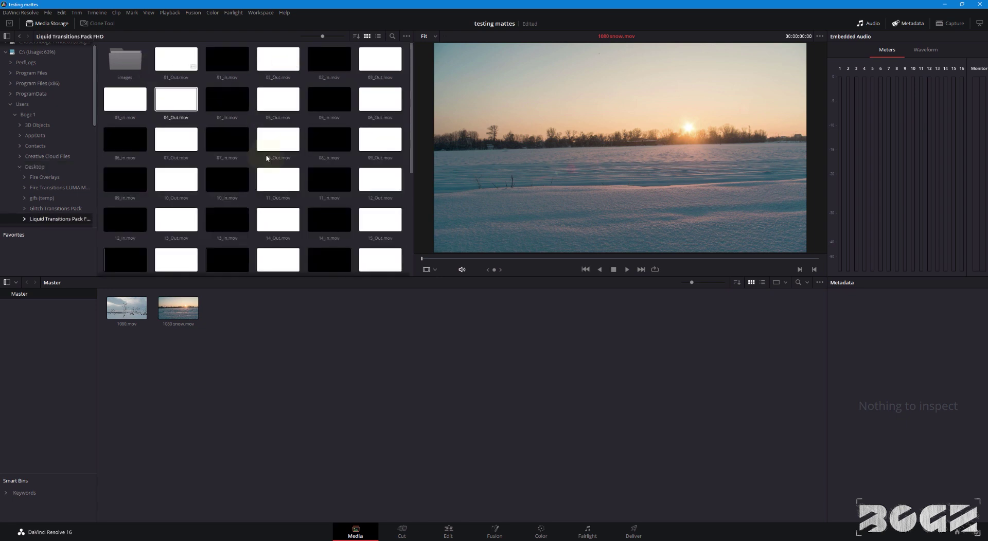
drag(390, 280, 390, 336)
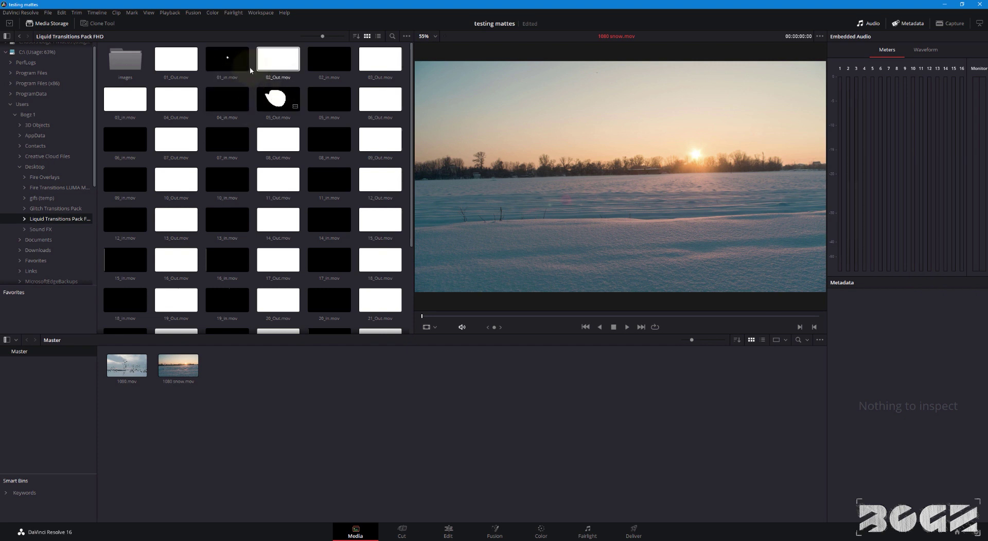
drag(227, 59, 285, 452)
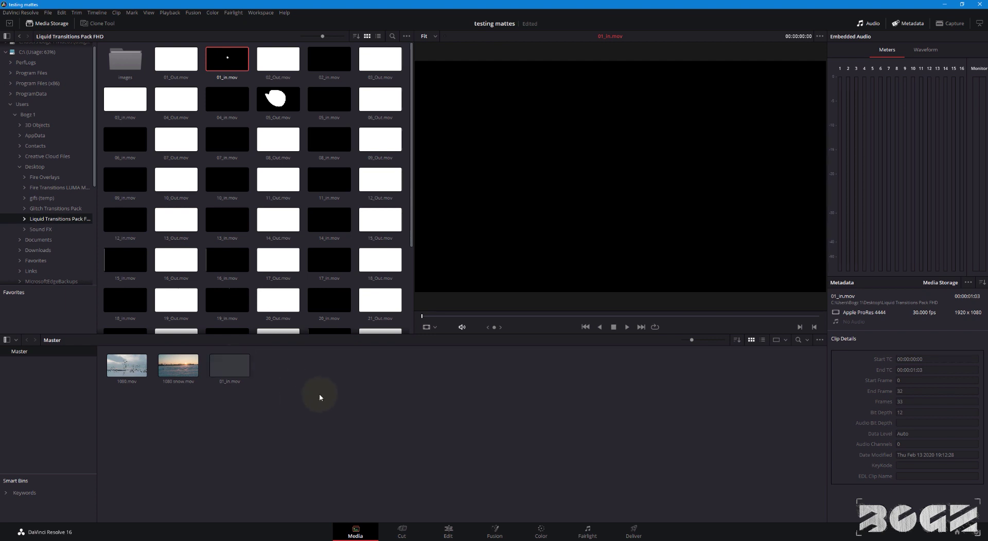
click(230, 367)
key(Delete)
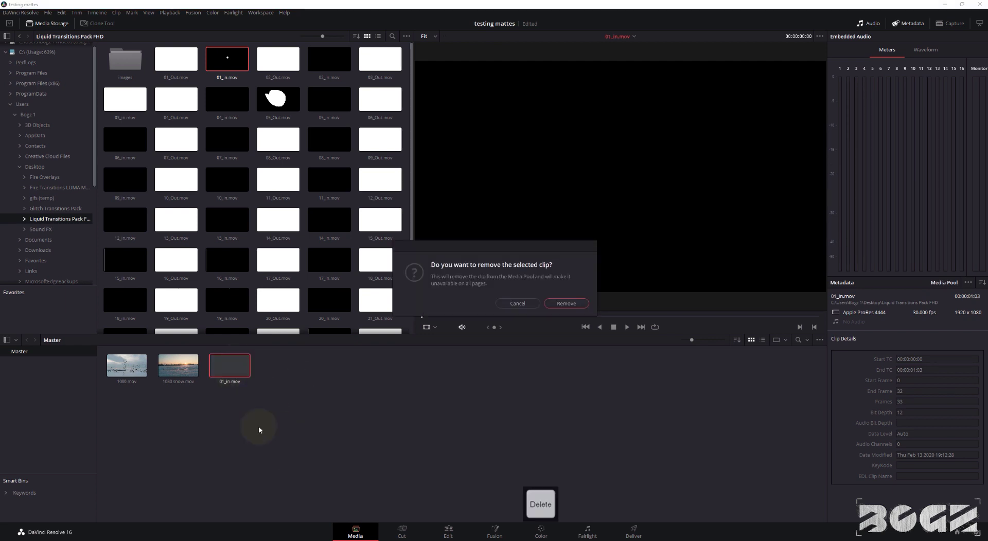
click(566, 303)
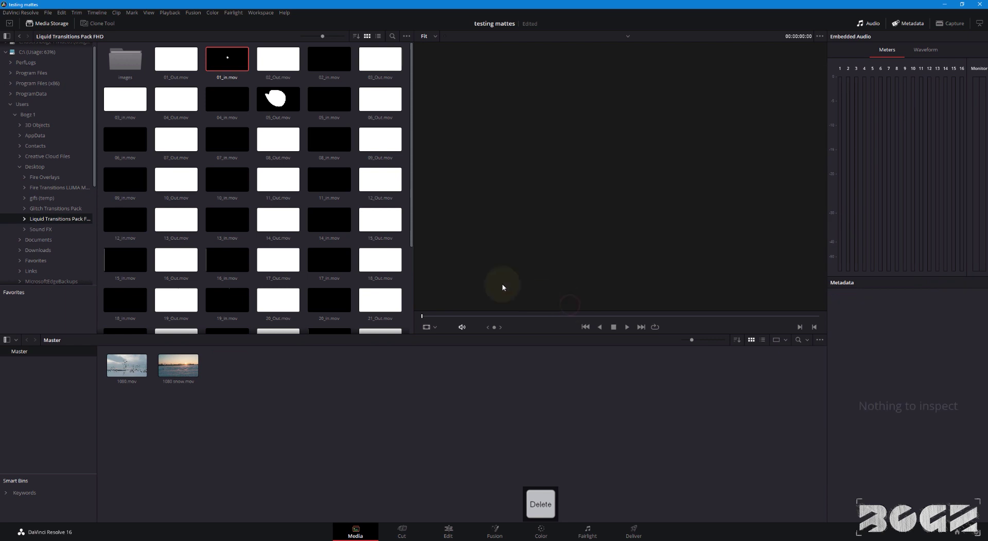
Add clips 11_Out.mov through 16_in.mov to the media pool as mattes
click(272, 183)
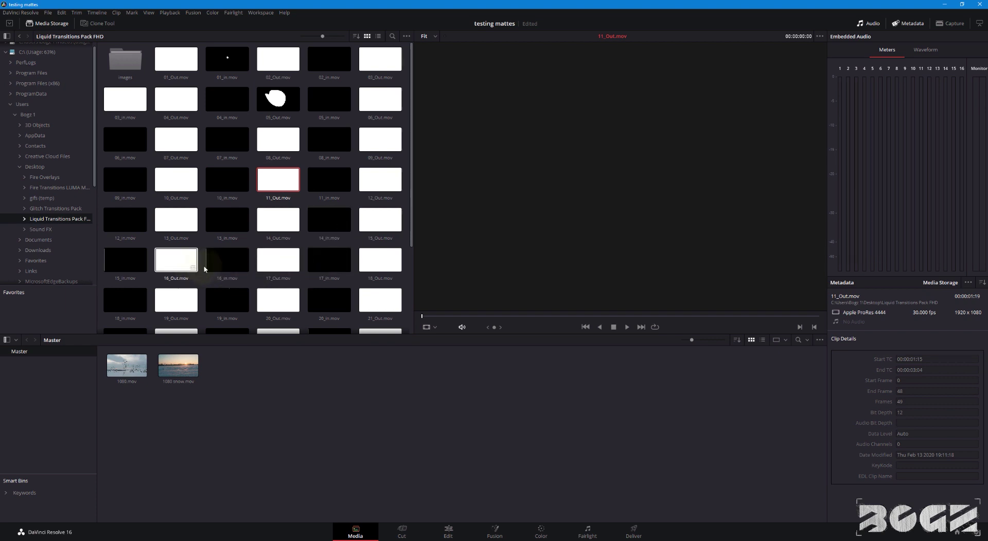
shift+click(226, 261)
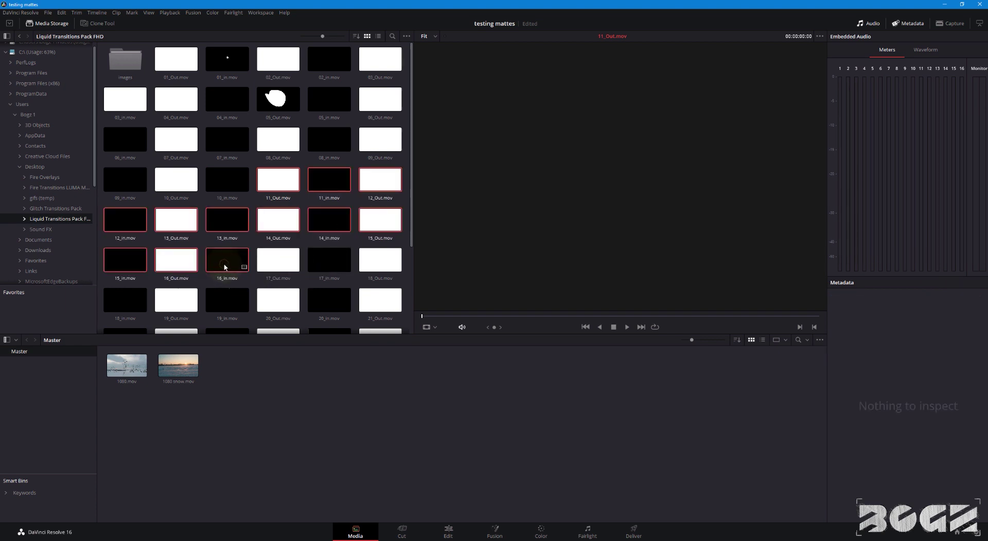
right_click(281, 184)
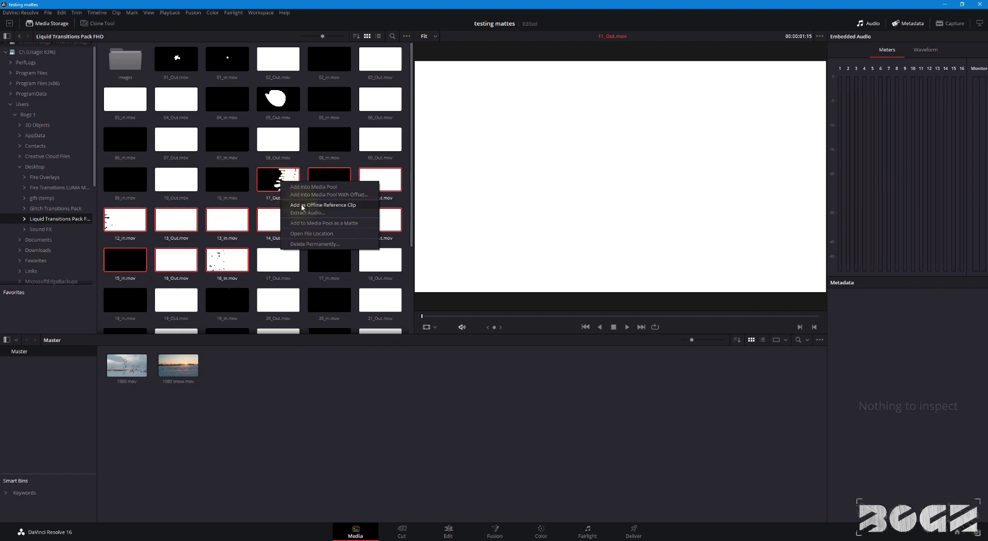
click(299, 222)
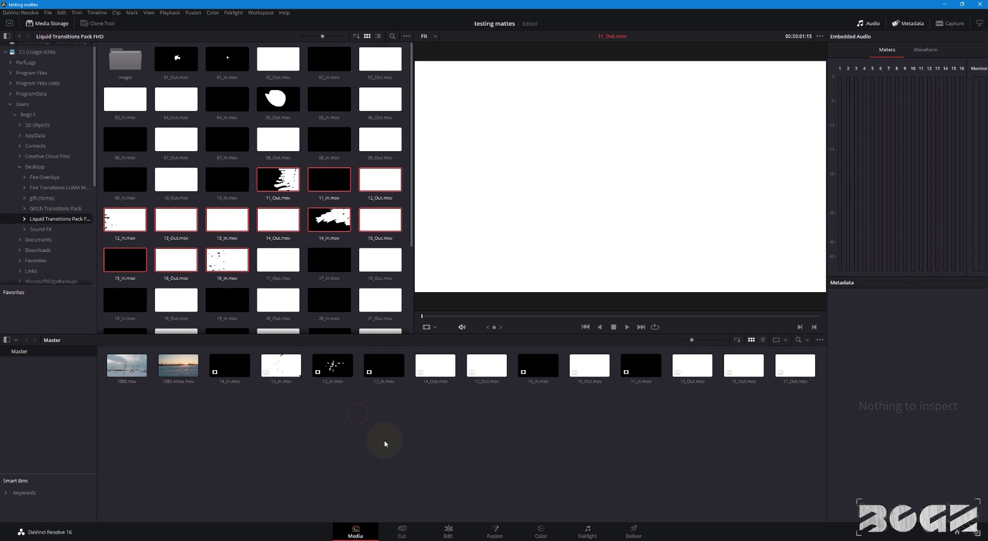
On the Edit page, place 1080.mov on Video 1 and 1080 snow.mov later on Video 2
click(448, 535)
drag(107, 63, 329, 411)
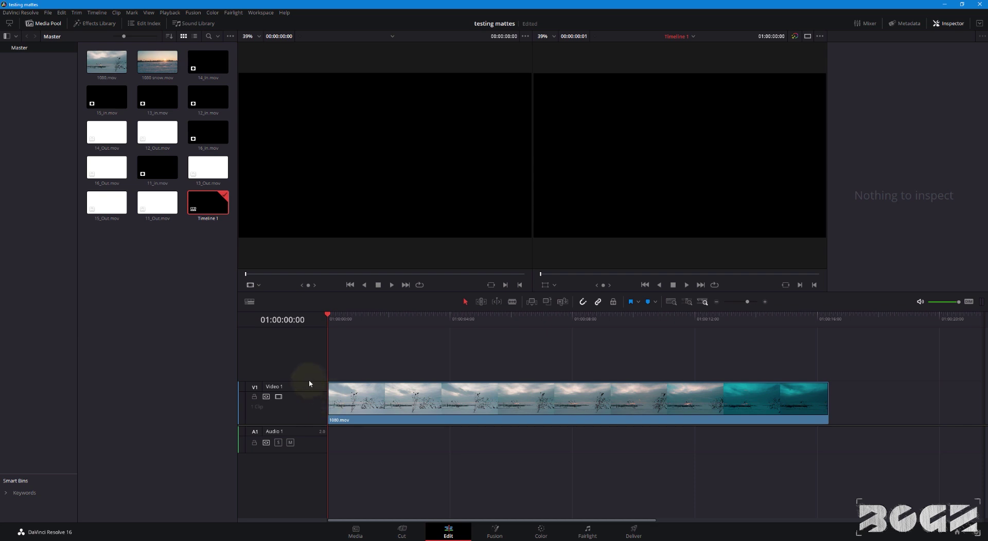
drag(157, 62, 472, 320)
click(496, 352)
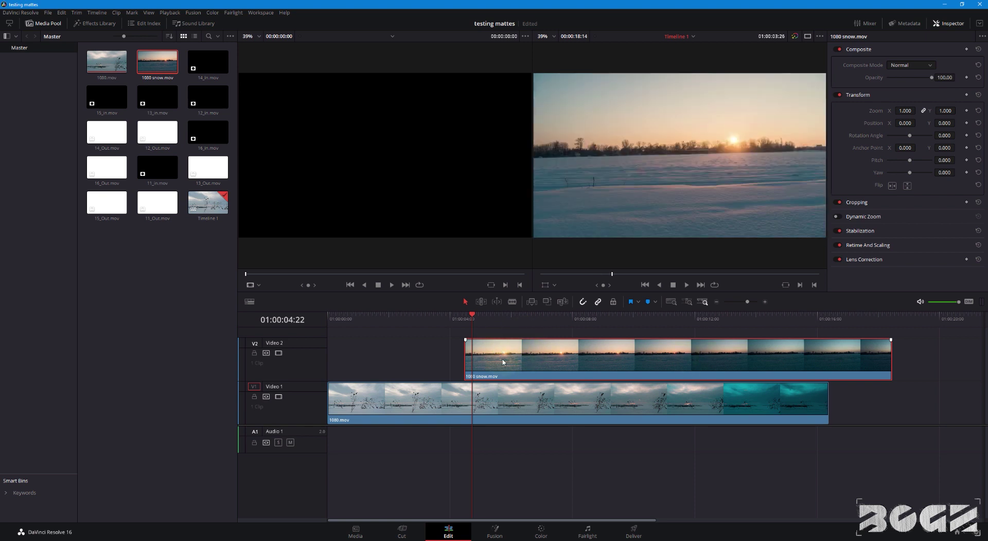
On the Color page, add 12_In.mov to node 01 as an external timeline matte
click(541, 532)
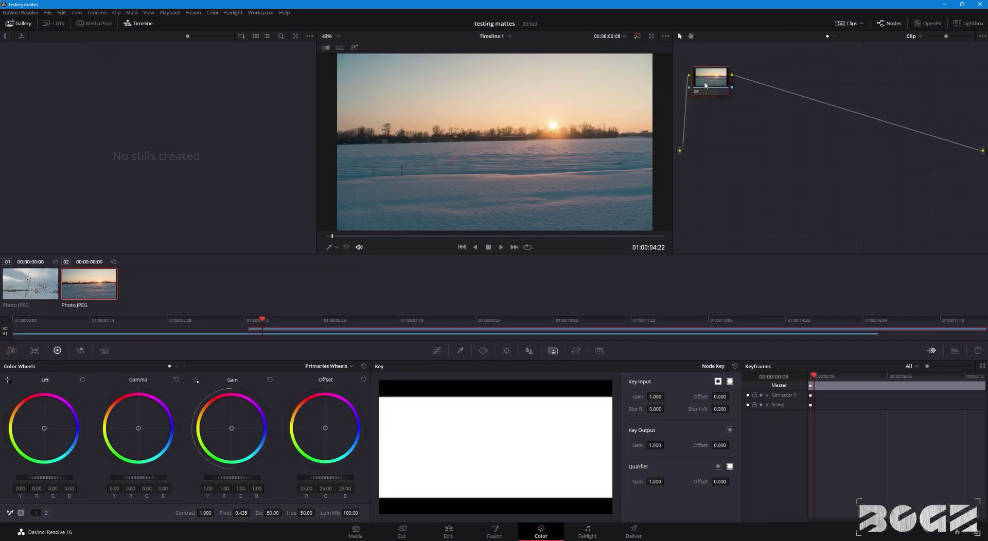
drag(709, 78, 761, 71)
click(706, 199)
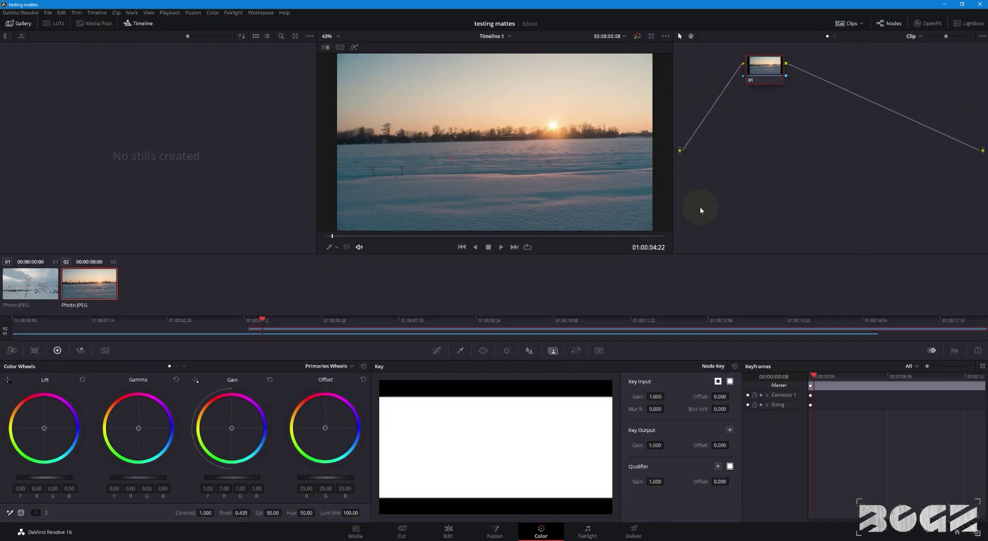
right_click(766, 75)
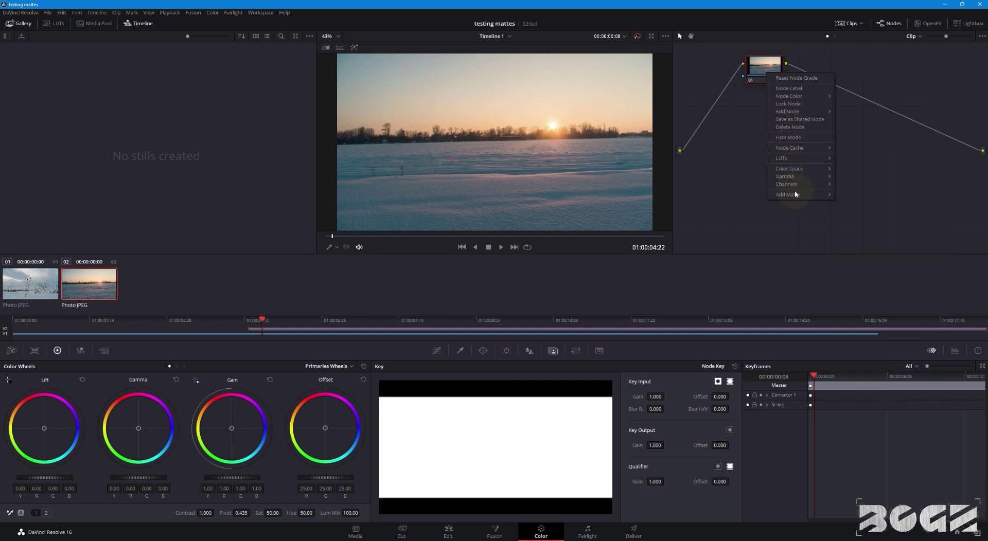
mouse_move(803, 194)
mouse_move(858, 208)
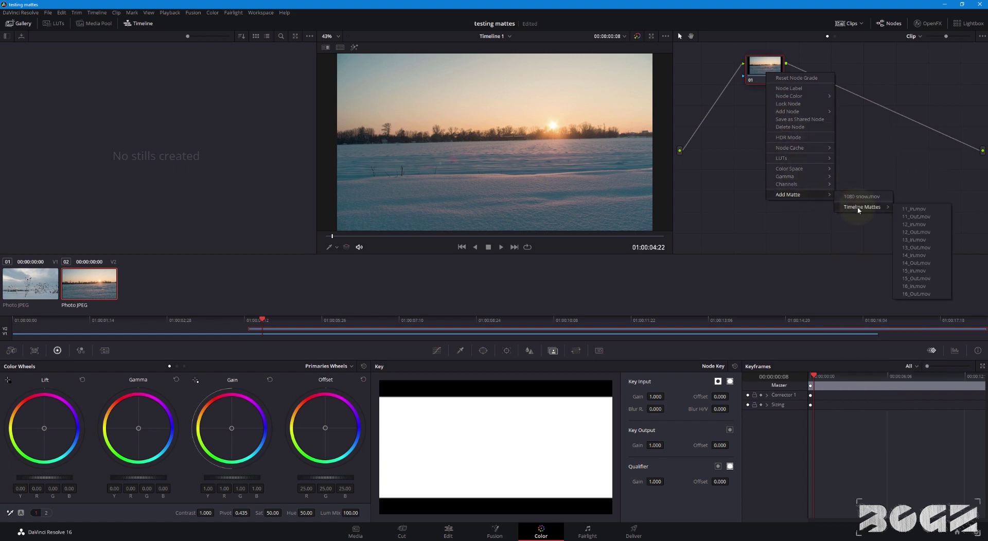
click(915, 225)
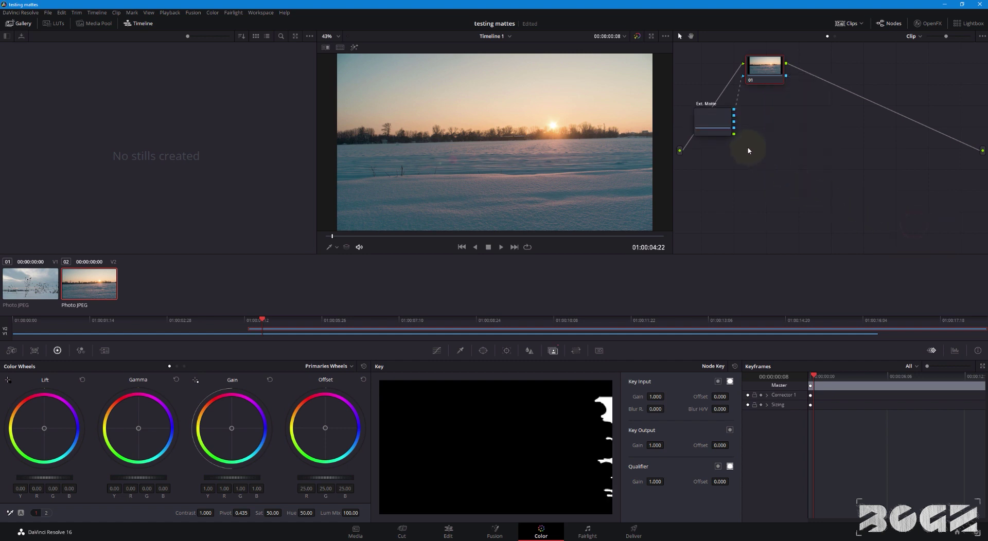
Arrange the Ext. Matte node below node 01, feeding its key input
drag(696, 97, 758, 168)
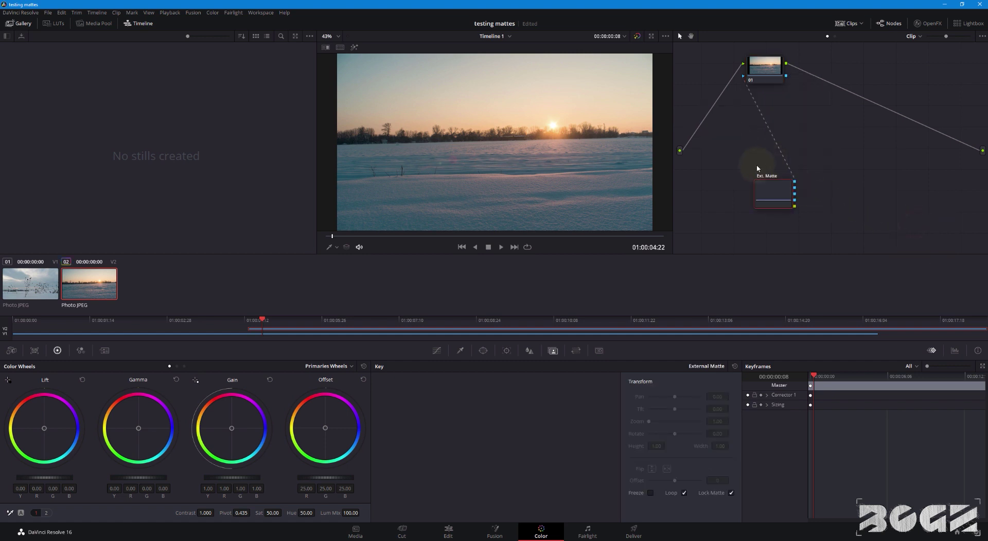
drag(778, 198, 763, 172)
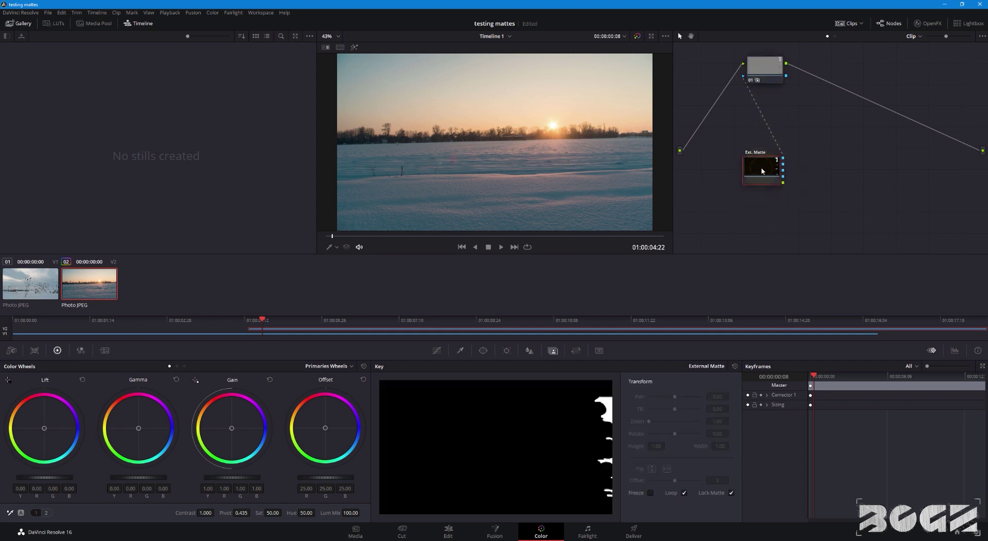
click(770, 197)
click(849, 152)
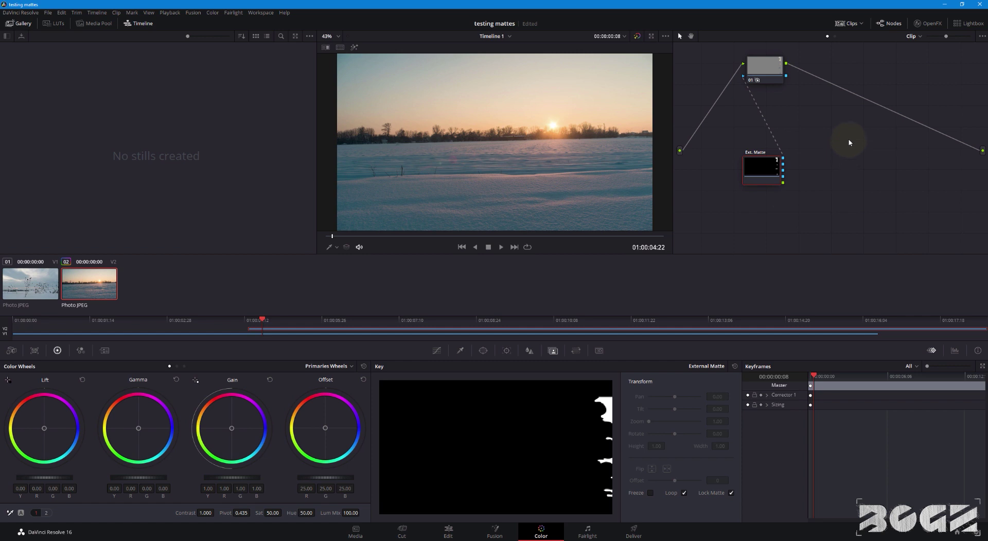
Add an alpha output fed by the Ext. Matte node and play the liquid transition
right_click(849, 132)
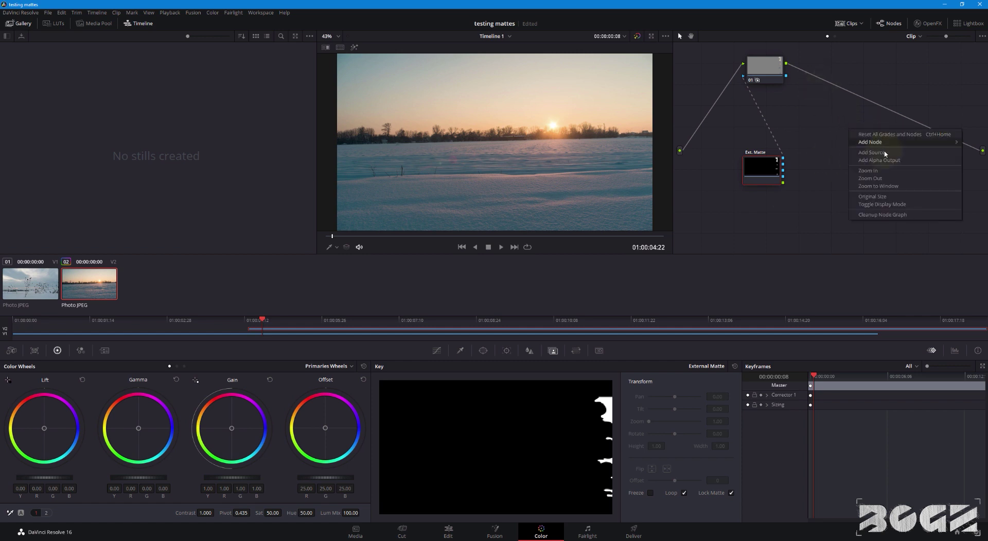
click(880, 160)
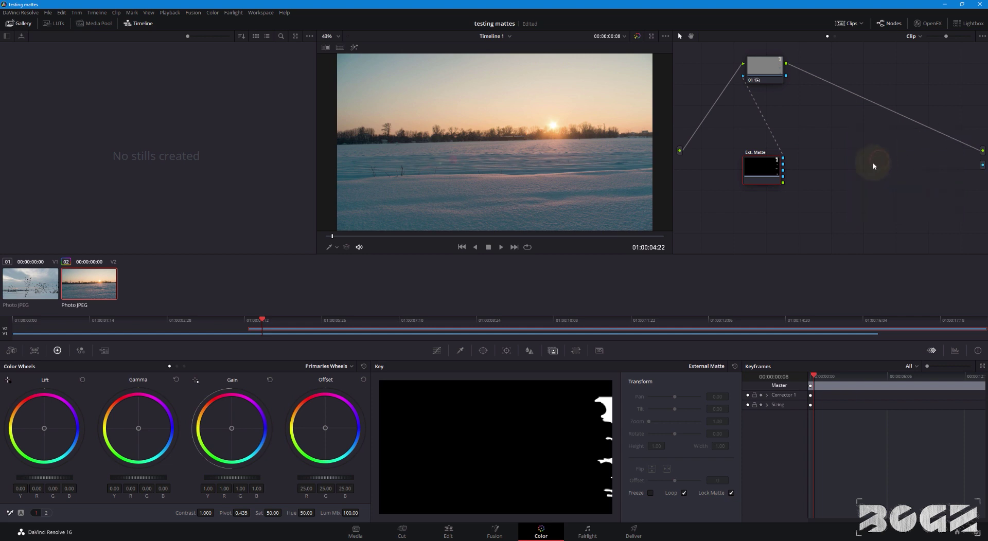
drag(783, 183, 982, 164)
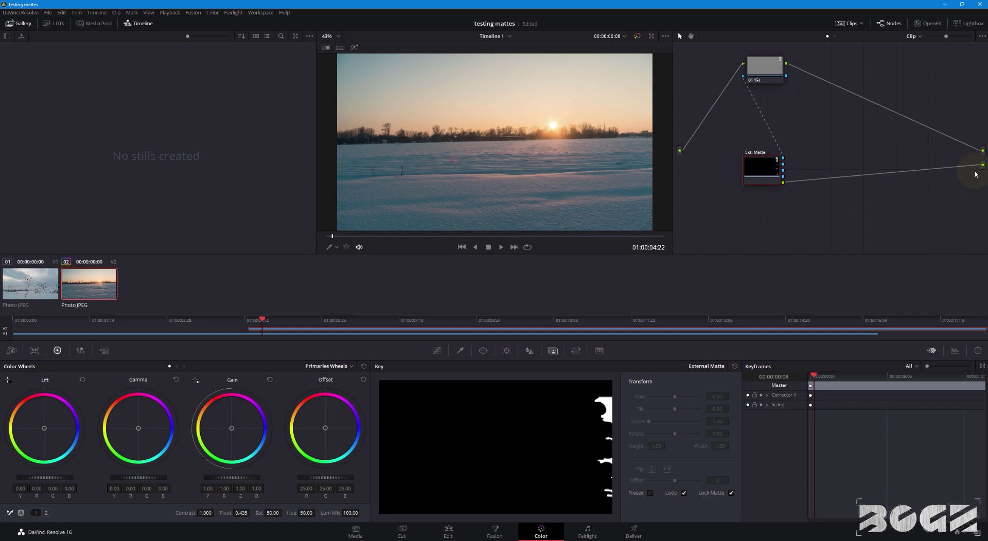
click(501, 247)
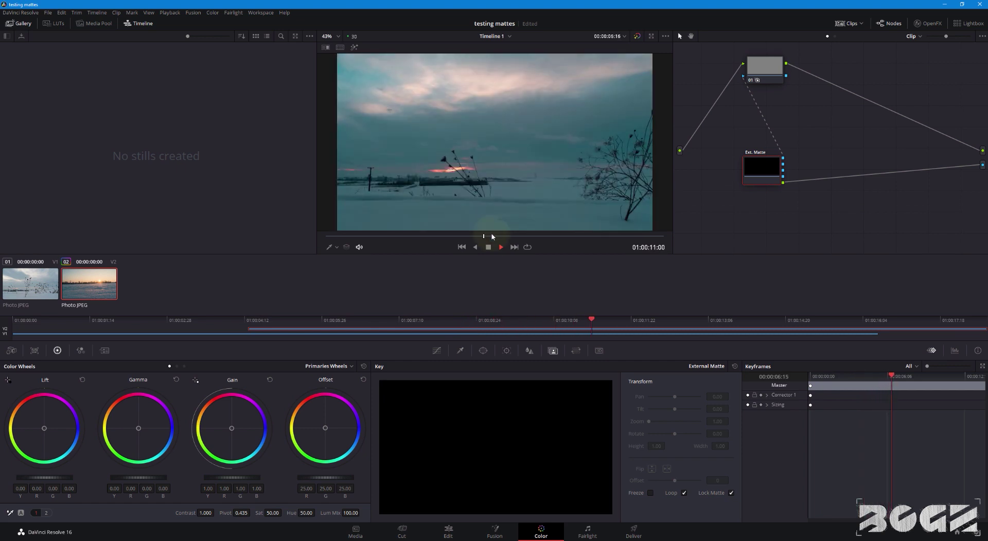
Uncheck Loop for the External Matte in the Key palette
drag(761, 169, 774, 163)
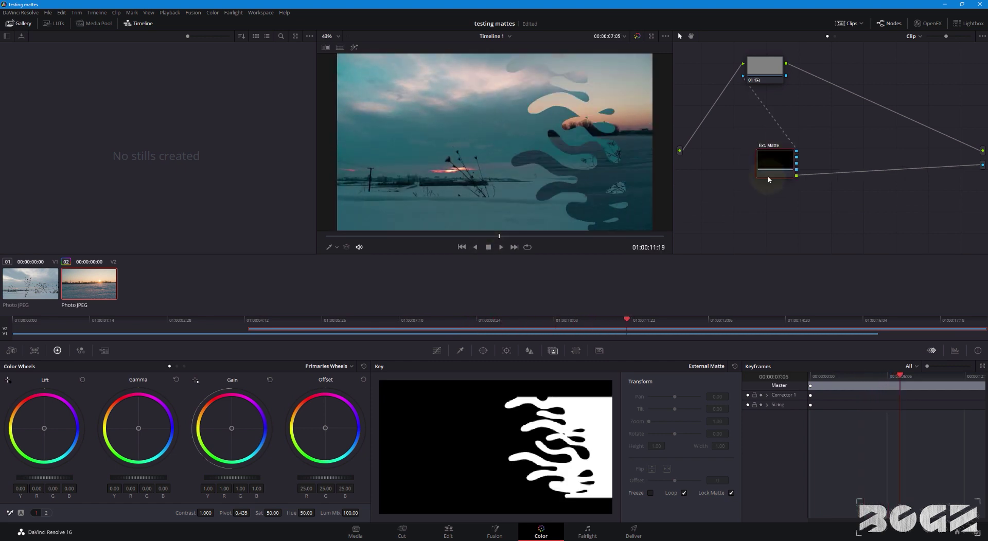
click(555, 350)
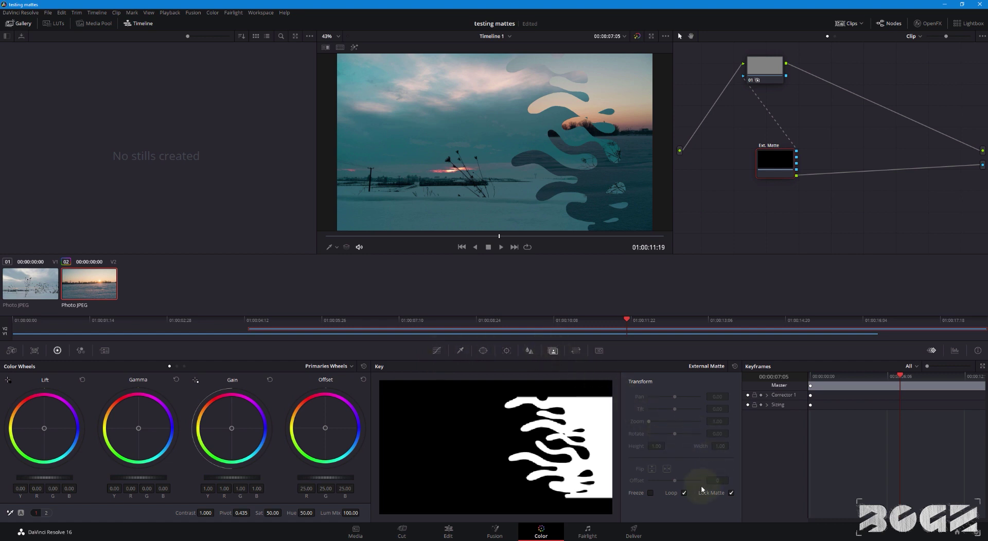
click(684, 493)
click(684, 494)
Play and scrub back to 01:00:06:06 to confirm the snow clip is fully revealed
click(501, 247)
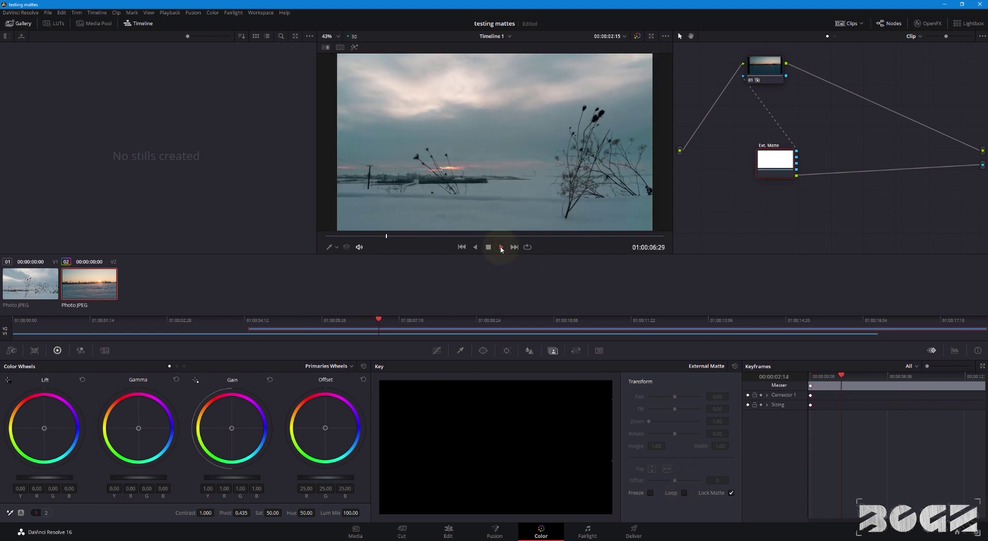
click(489, 248)
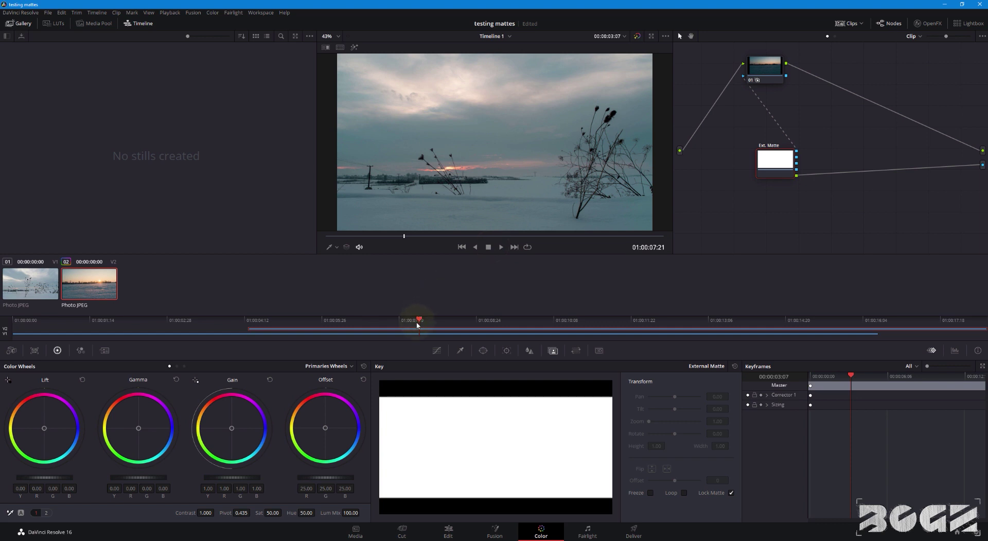
drag(419, 321, 349, 323)
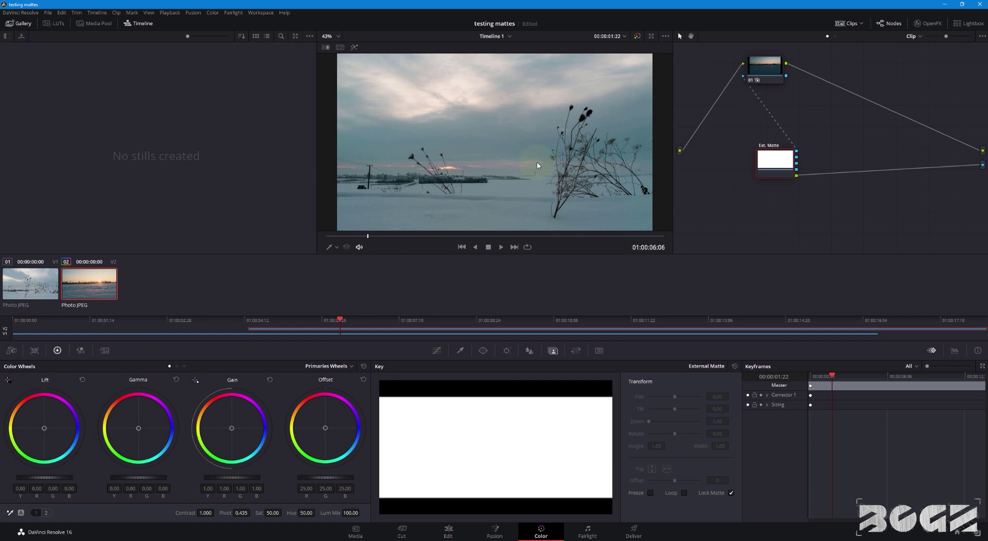
On the Edit page, park the playhead at 01:00:06:02
click(551, 307)
click(448, 531)
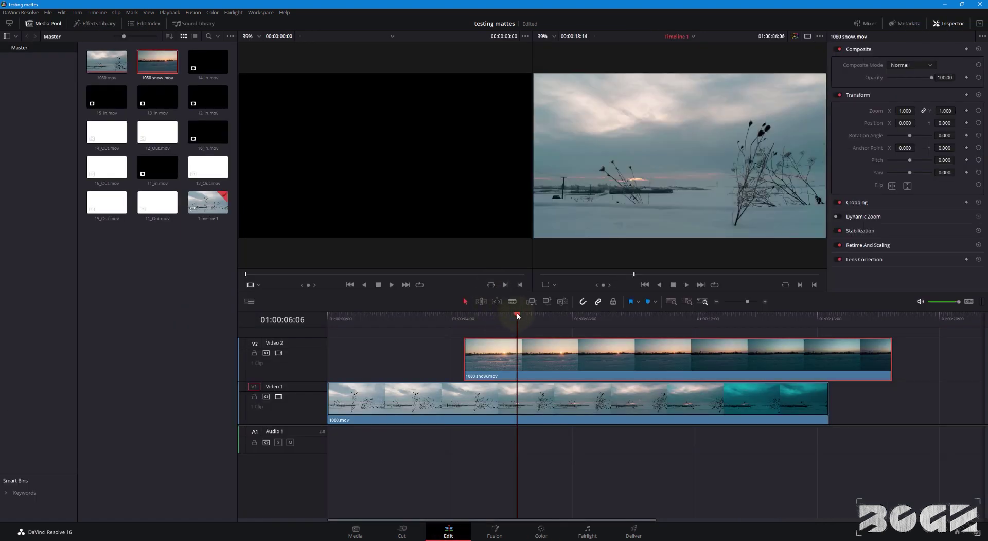
mouse_move(517, 313)
mouse_down()
mouse_move(489, 320)
mouse_move(504, 323)
mouse_up()
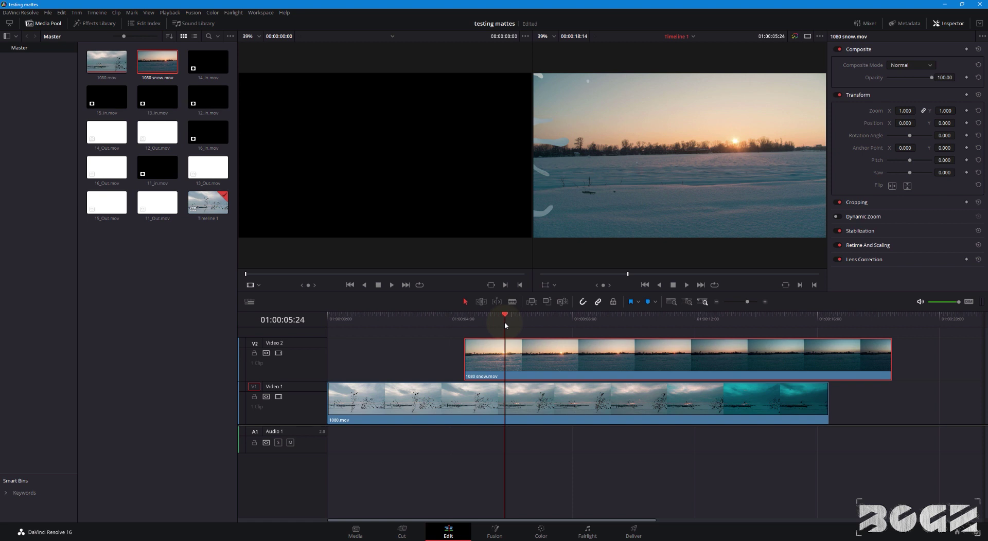
key(Right)
key(Right)
key(Right)
key(Right)
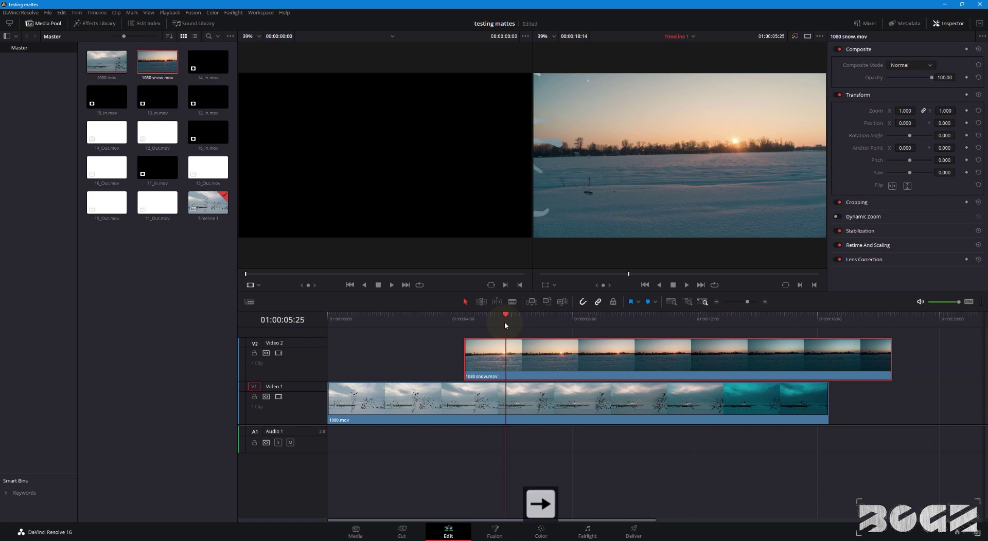
key(Right)
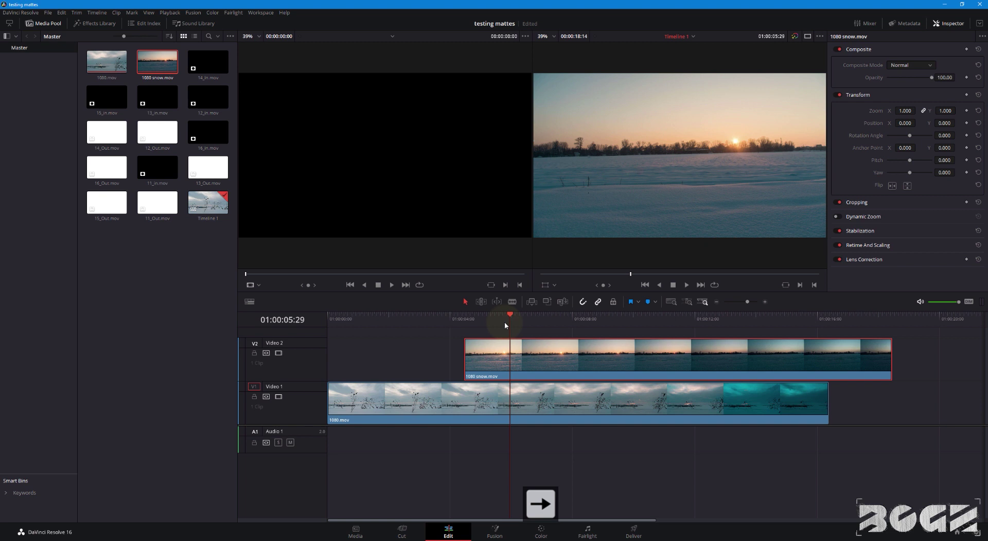
key(Right)
key(Right)
key(Right)
key(Right)
key(Left)
Blade the V2 1080 snow.mov clip at 01:00:06:02 and select its second piece
click(511, 302)
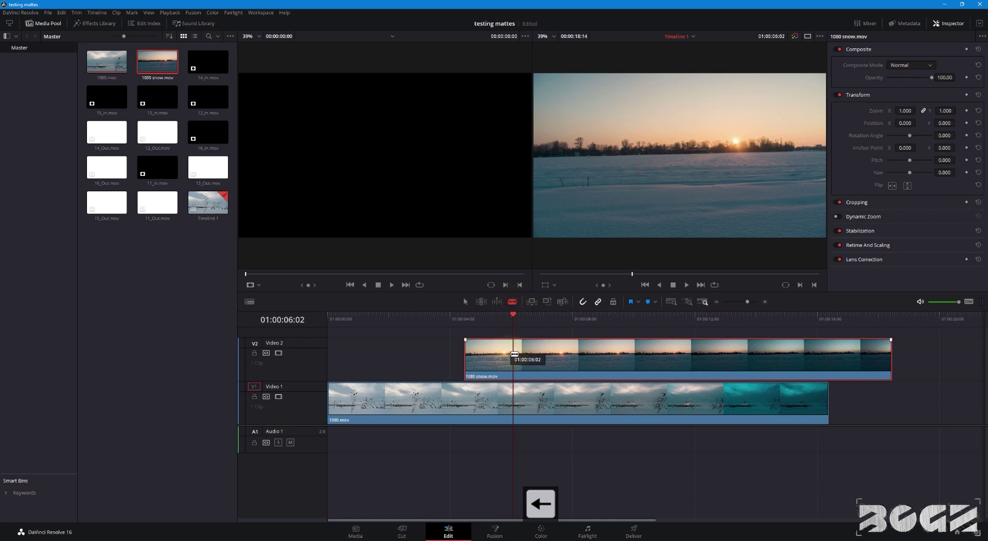
click(513, 353)
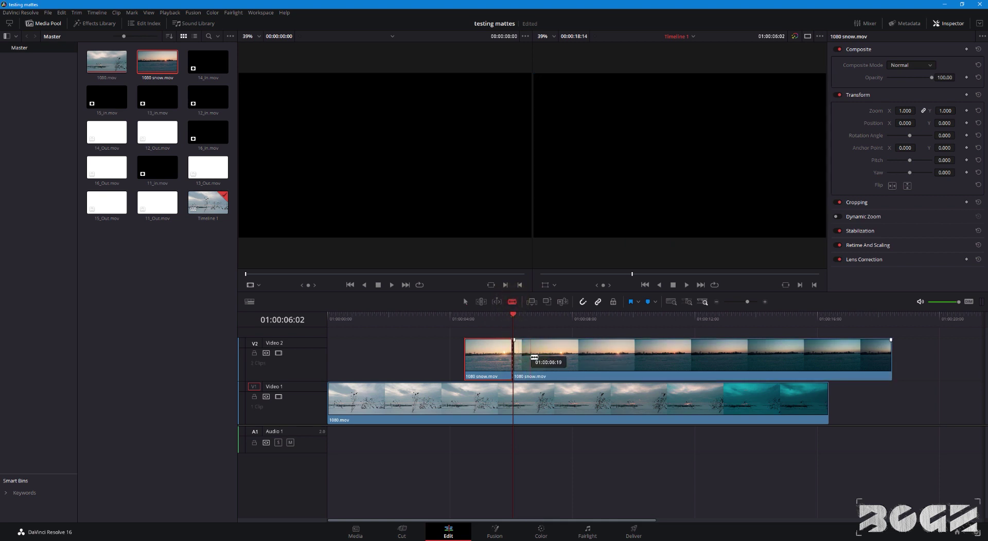
click(465, 302)
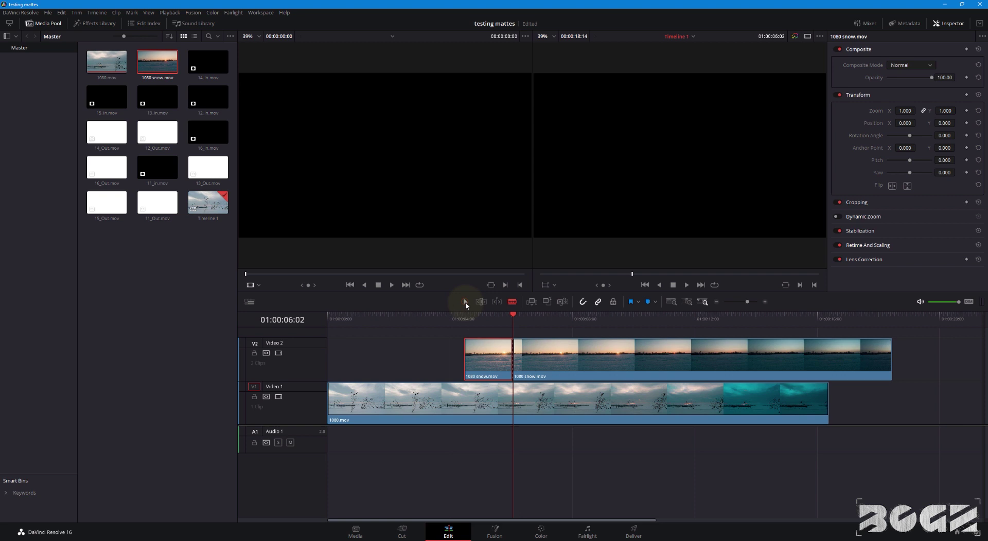
click(564, 343)
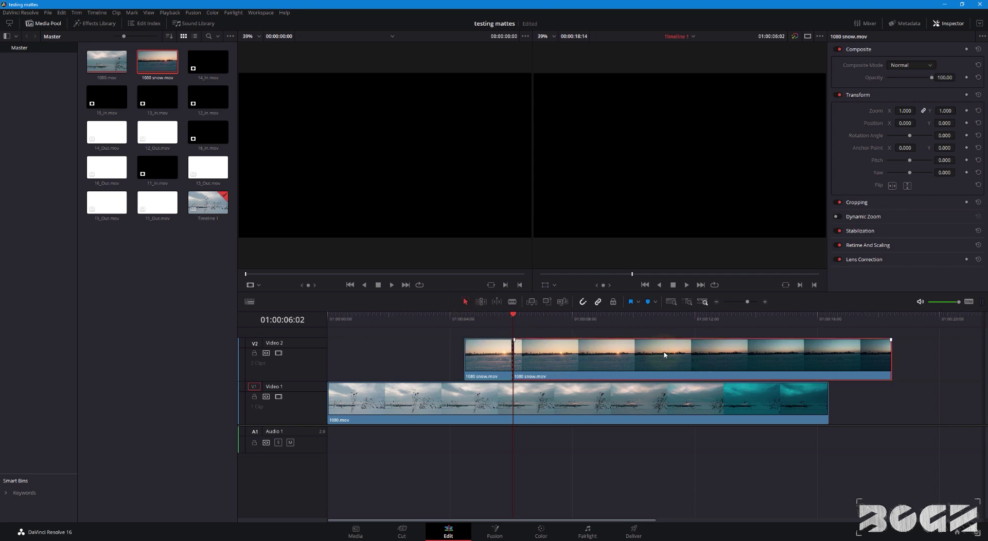
click(553, 316)
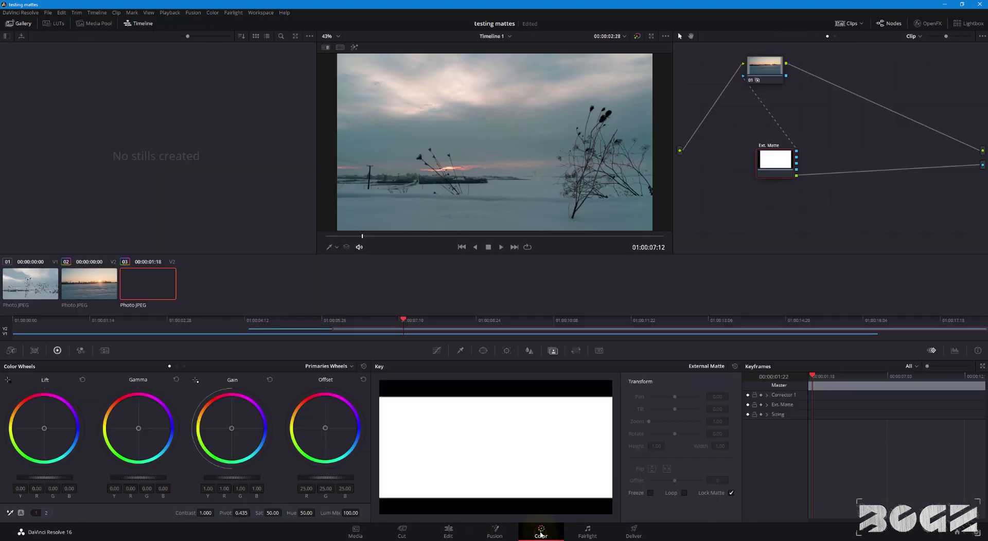
Delete the Ext. Matte node from the later snow piece's grade on the Color page
click(540, 533)
drag(775, 162, 765, 169)
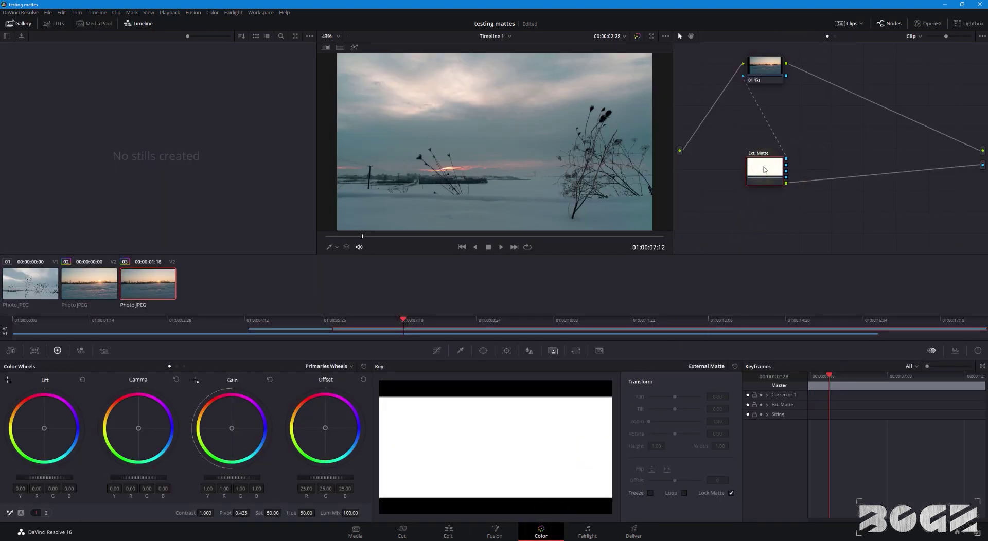
key(Delete)
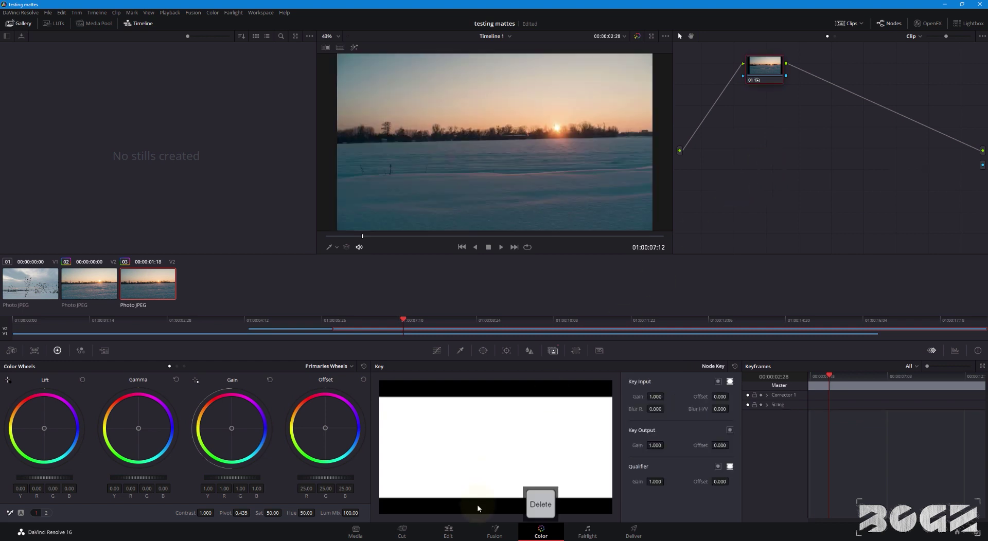
Back on the Edit page, play the timeline from 01:00:03:15
click(442, 534)
click(434, 316)
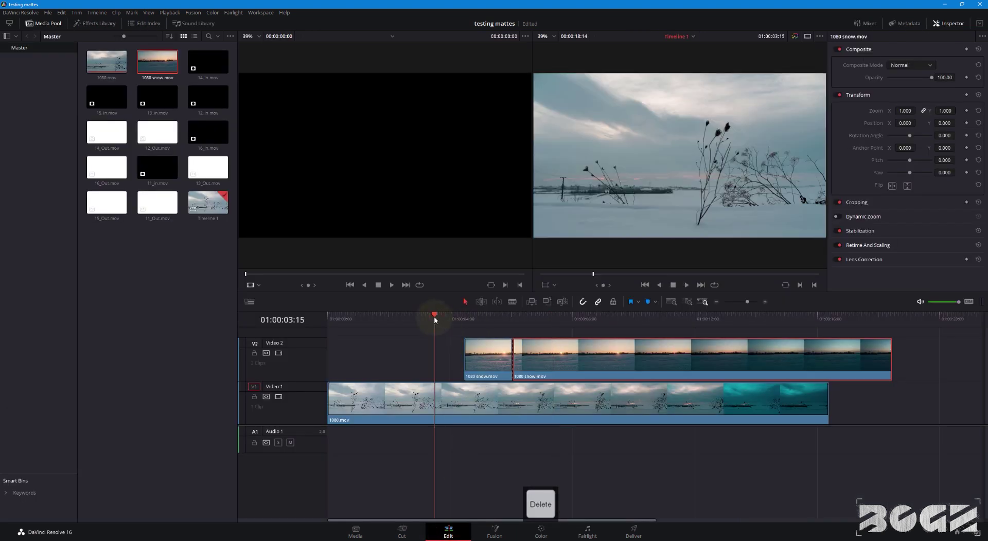
key(space)
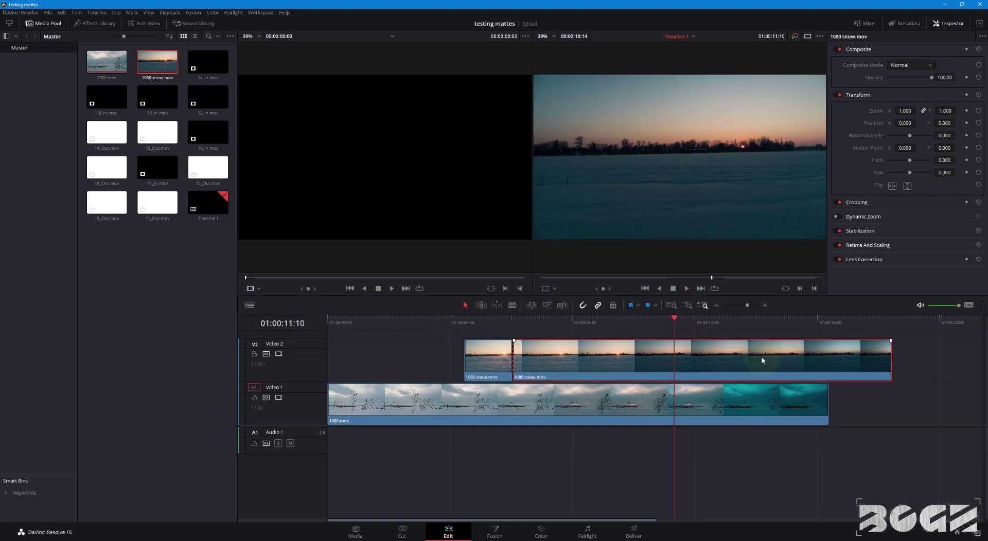
Park the playhead at about 01:00:16:00 near the end of the V2 snow clip
click(893, 319)
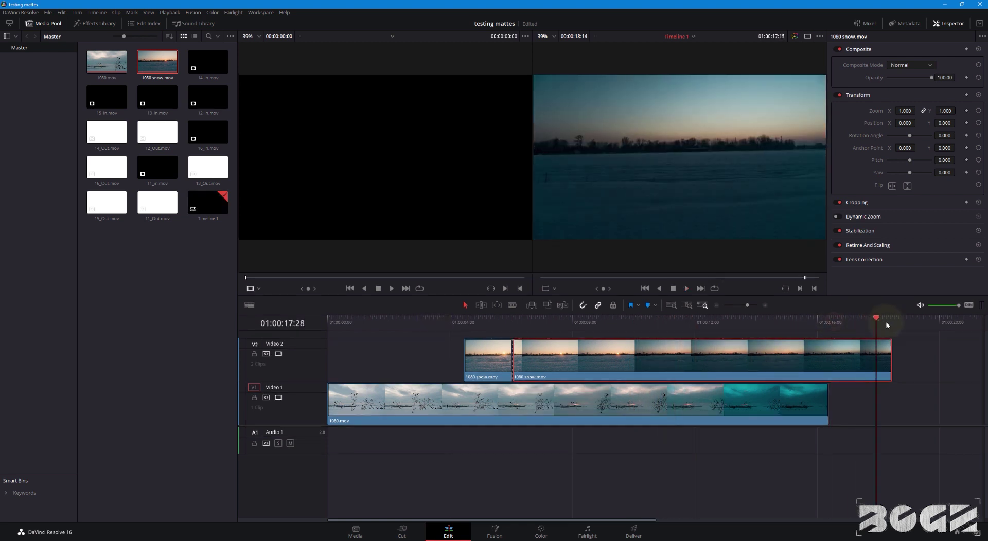
click(857, 326)
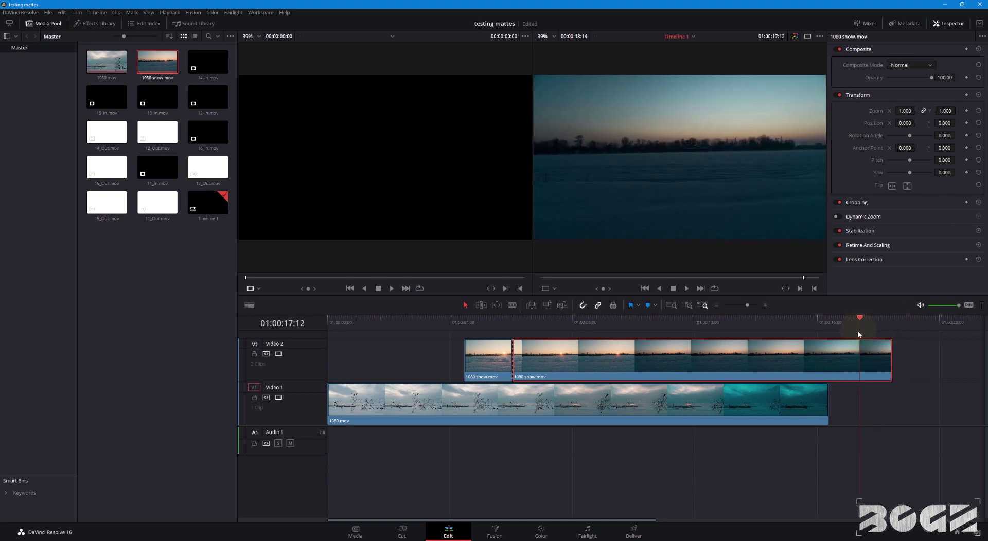
drag(774, 409, 673, 407)
click(866, 357)
click(856, 318)
drag(856, 318, 836, 324)
drag(833, 324, 819, 323)
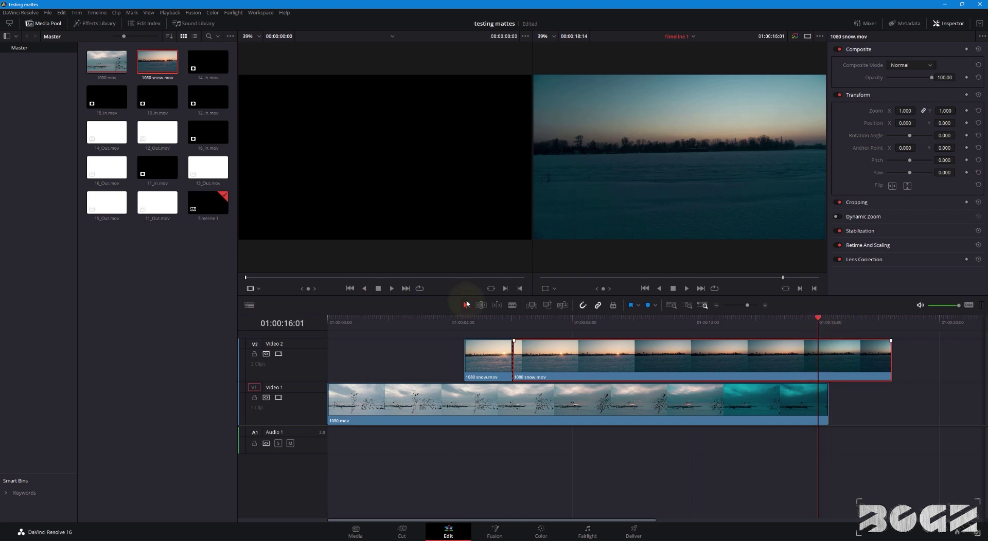
Blade the V2 clip there, select the last piece and preview it to 01:00:17:20
click(512, 305)
click(817, 361)
click(465, 305)
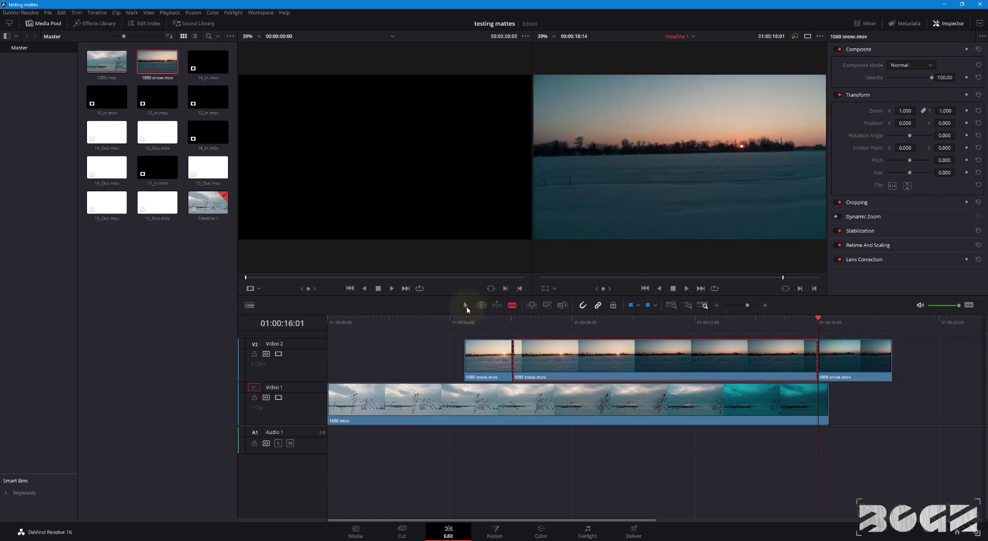
click(855, 361)
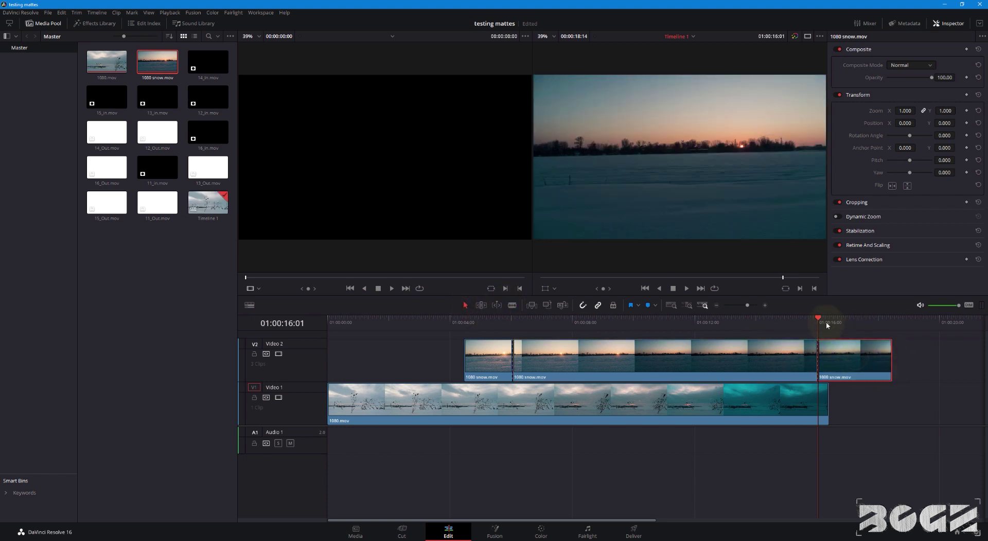
drag(819, 319, 867, 331)
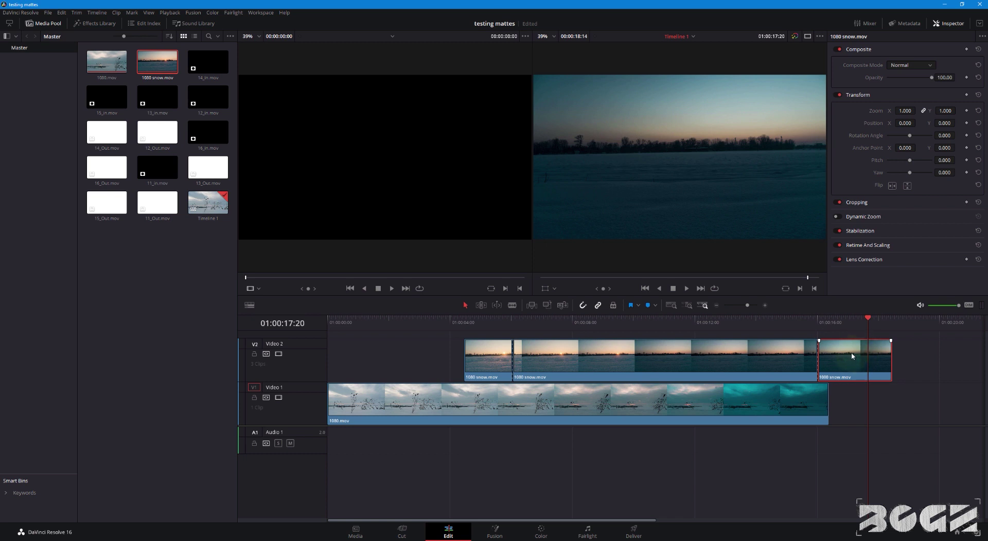
Add a 12_Out.mov external matte to the final piece and wire it to the alpha output
click(541, 532)
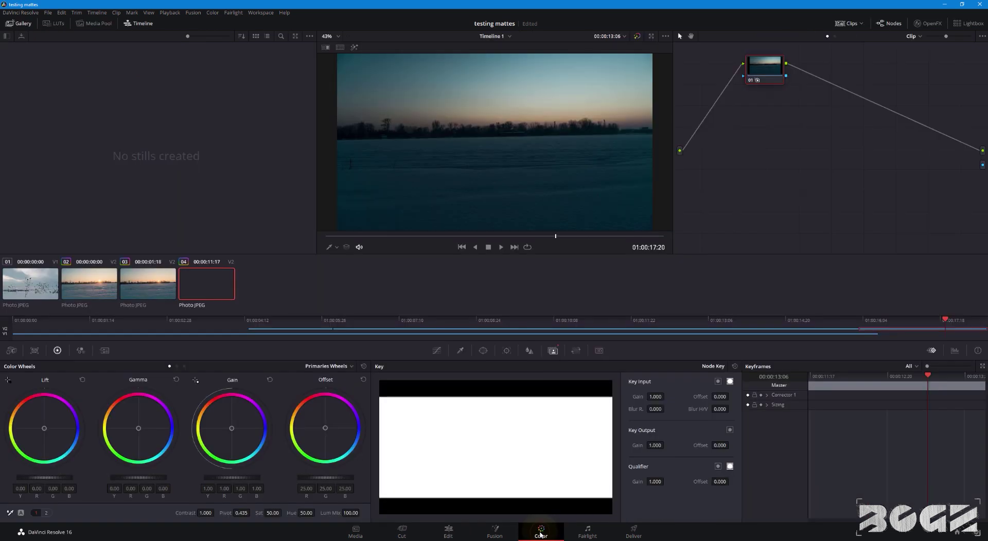
right_click(764, 69)
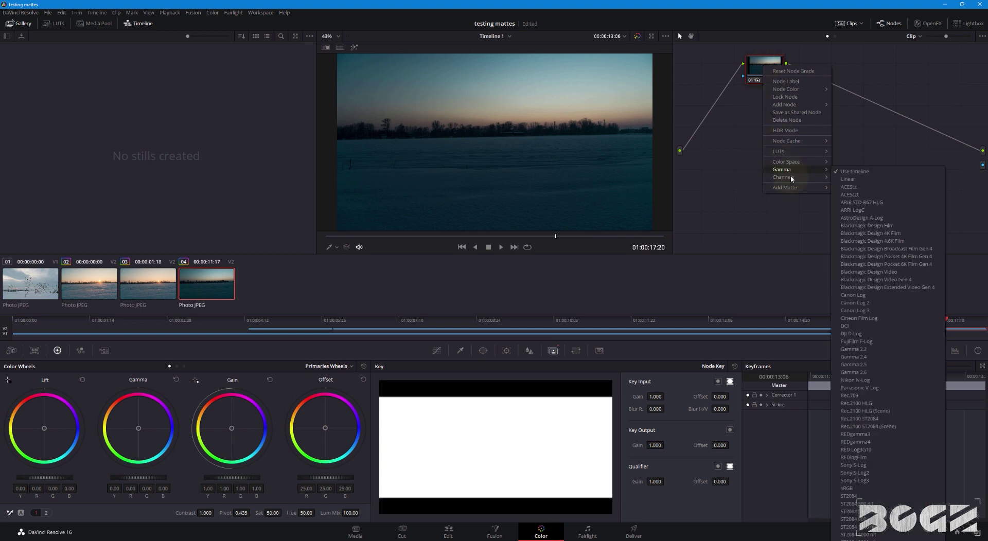
mouse_move(821, 188)
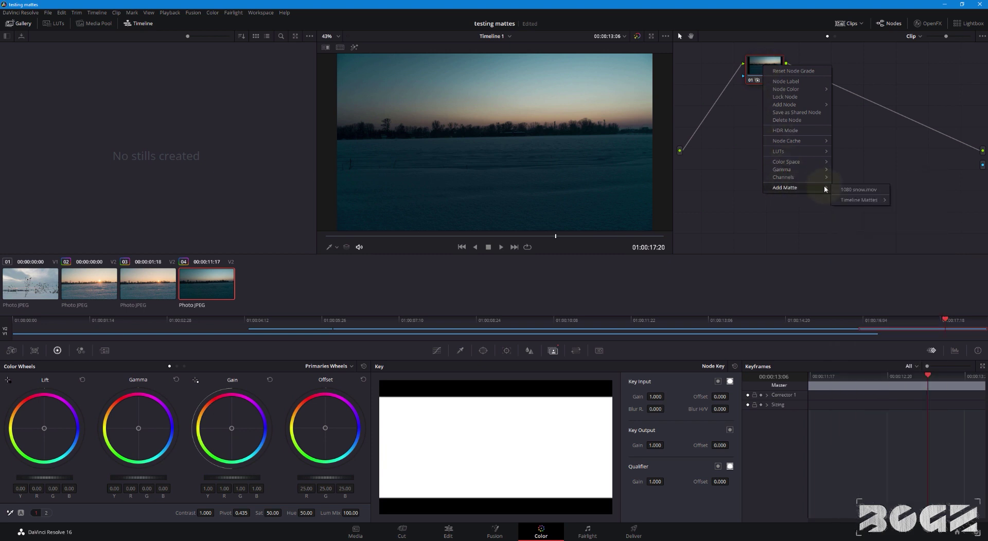
mouse_move(858, 200)
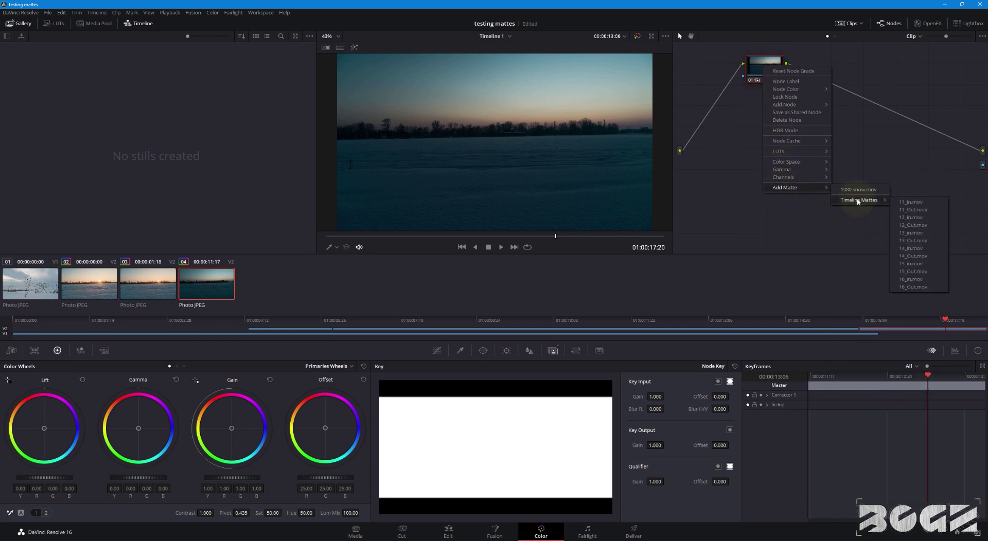
click(909, 229)
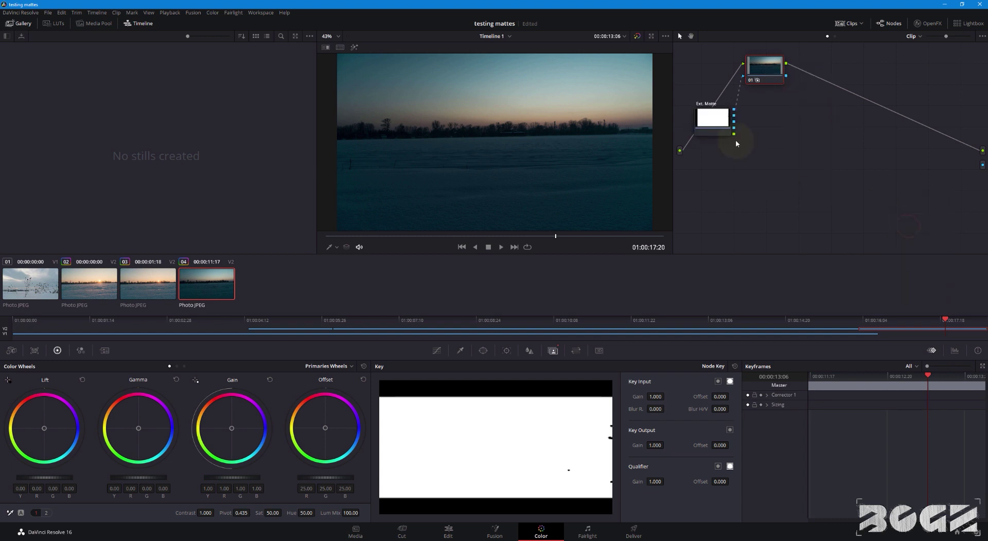
drag(717, 123, 760, 179)
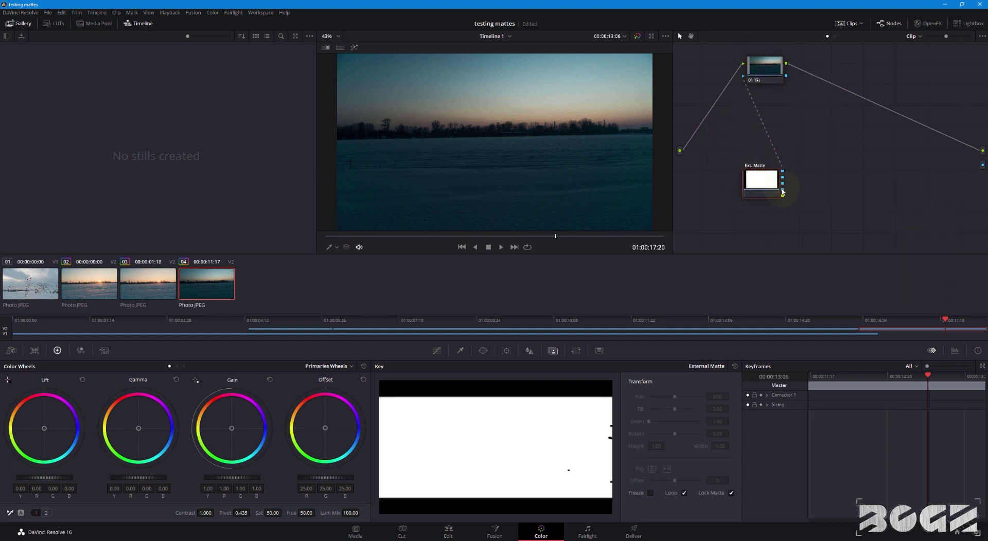
drag(782, 196, 983, 165)
drag(742, 173, 744, 153)
Turn off Loop and Lock Matte in the external matte's Key settings
click(553, 352)
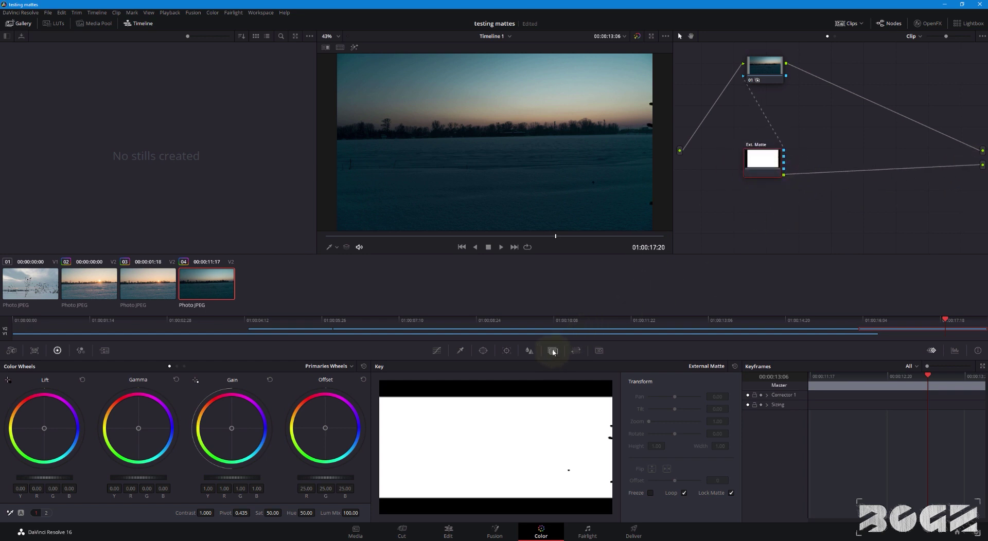
click(684, 493)
click(731, 493)
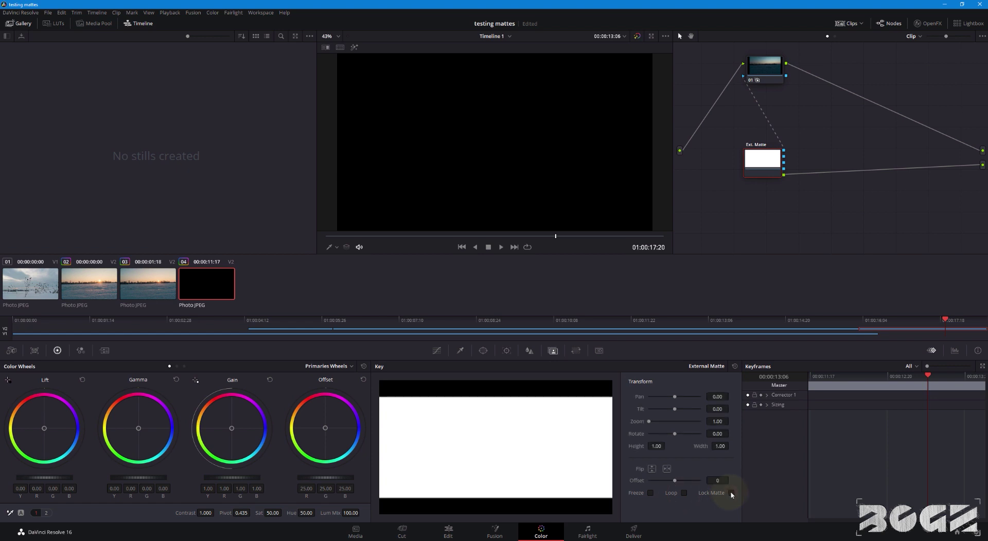
At the clip's last frame, set the External Matte Offset to -368
drag(927, 375, 977, 377)
key(ctrl+z)
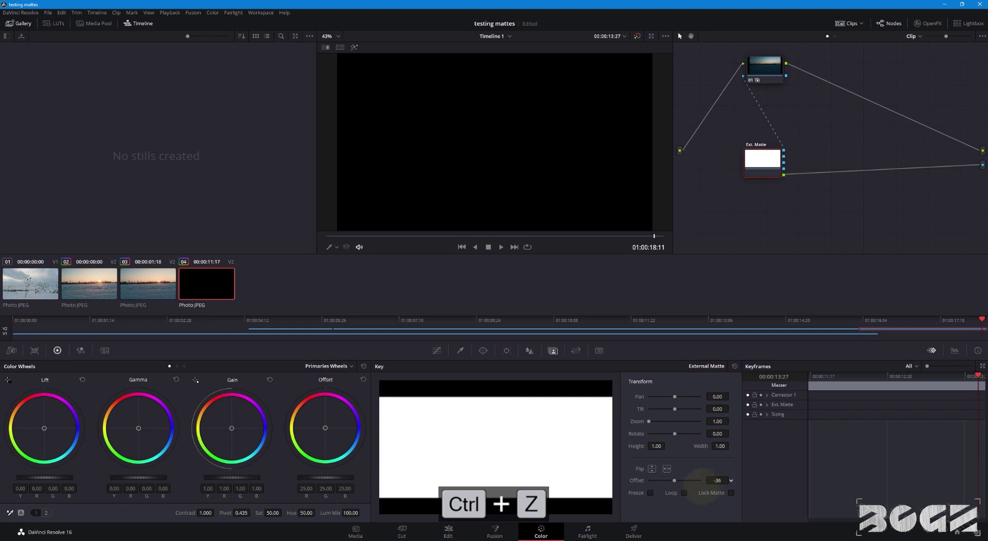
drag(686, 493, 595, 502)
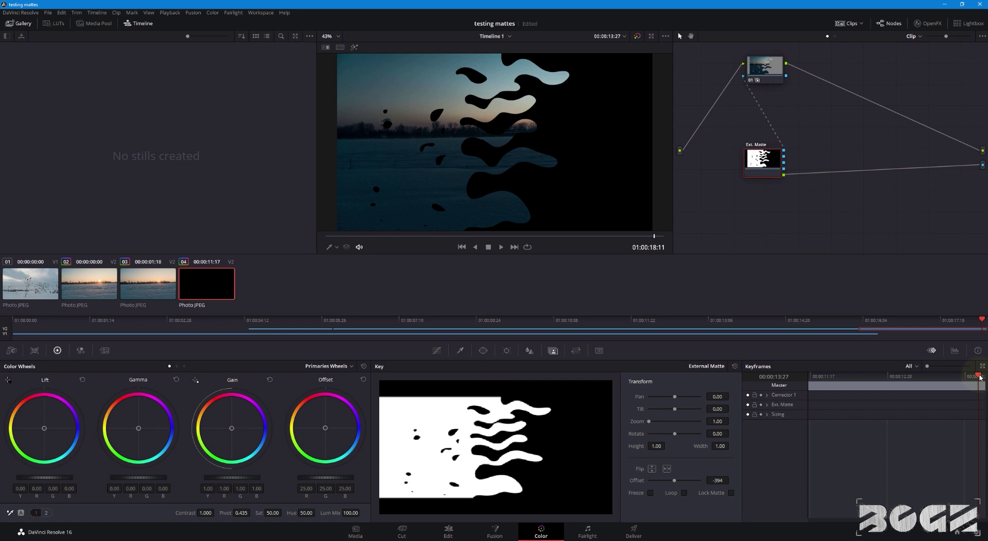
click(980, 376)
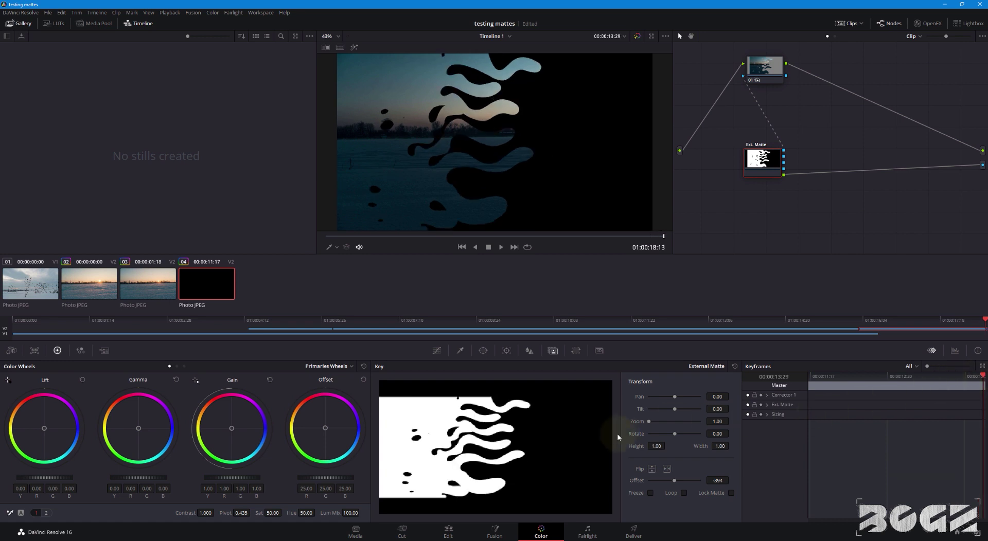
drag(717, 480, 731, 480)
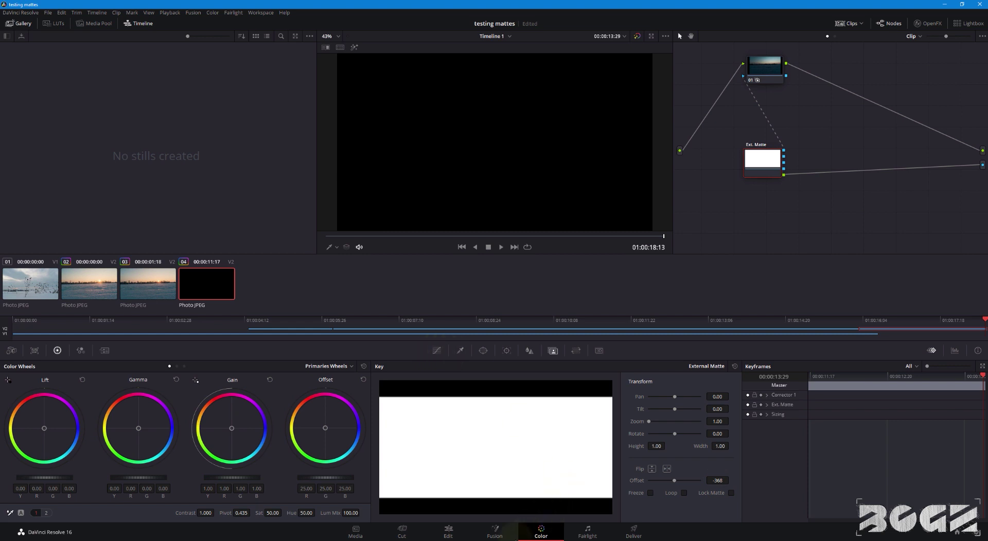
Blade the last V2 snow clip at 01:00:16:22
click(448, 532)
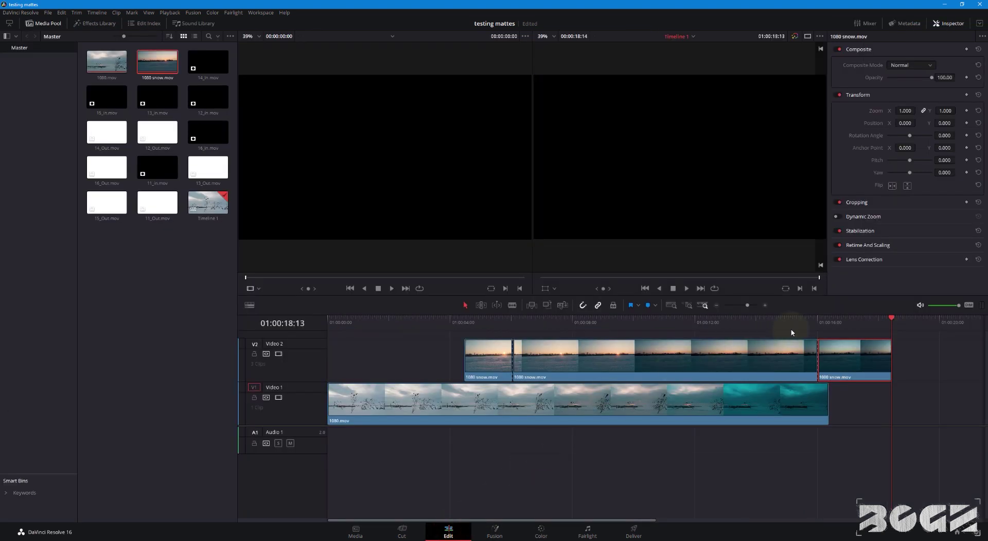
drag(810, 323, 842, 329)
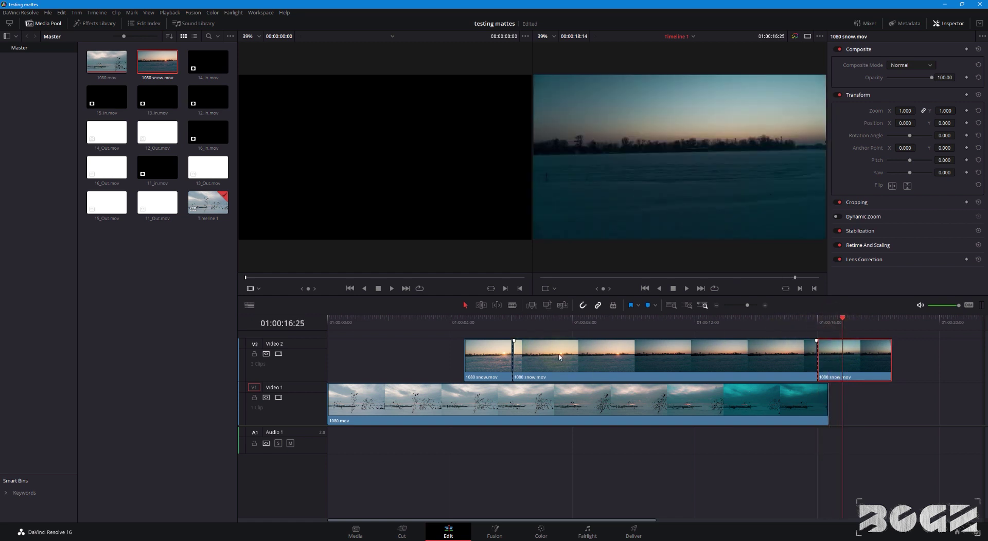
click(535, 355)
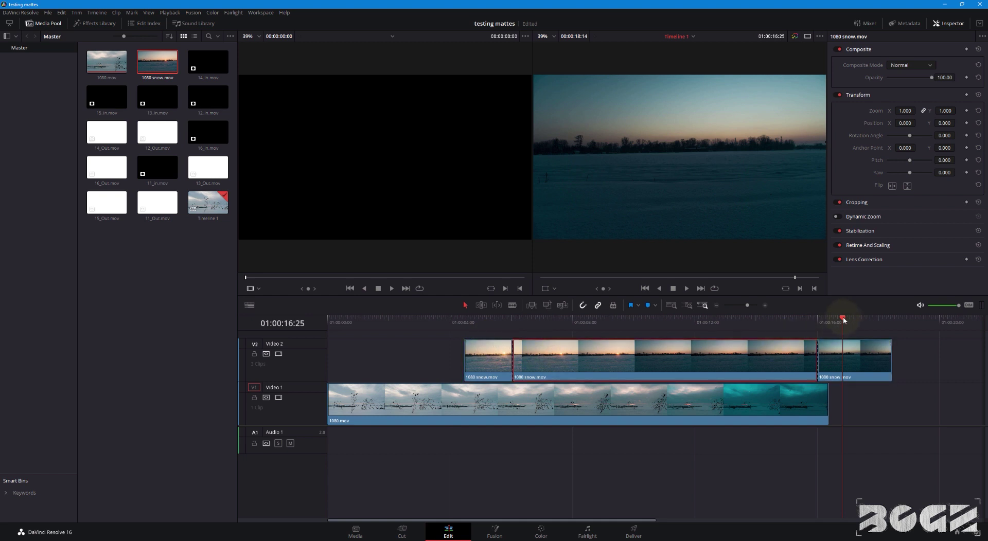
drag(842, 317, 846, 321)
key(Left)
key(Left)
key(Left)
key(Left)
key(Left)
key(Left)
key(Left)
key(Left)
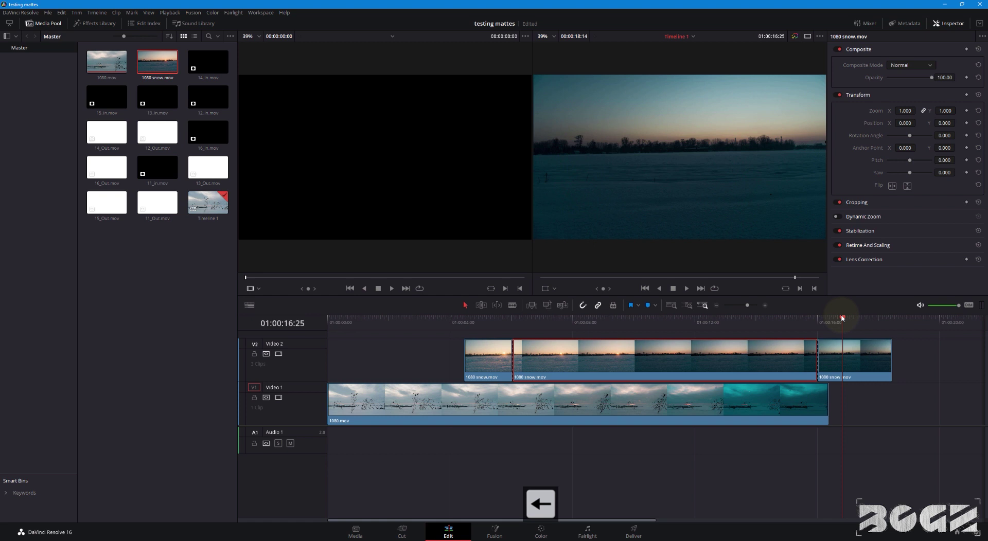
key(Right)
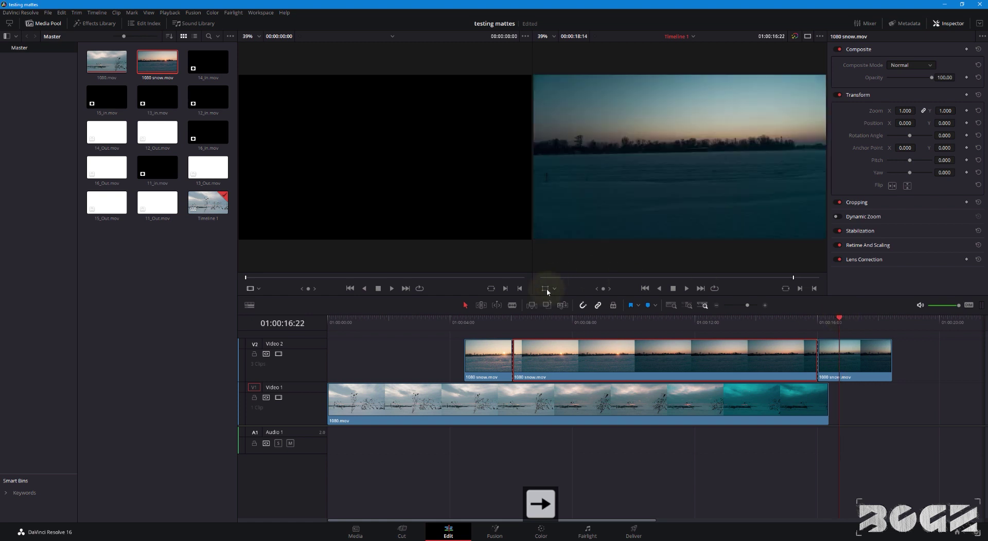
click(512, 305)
click(839, 361)
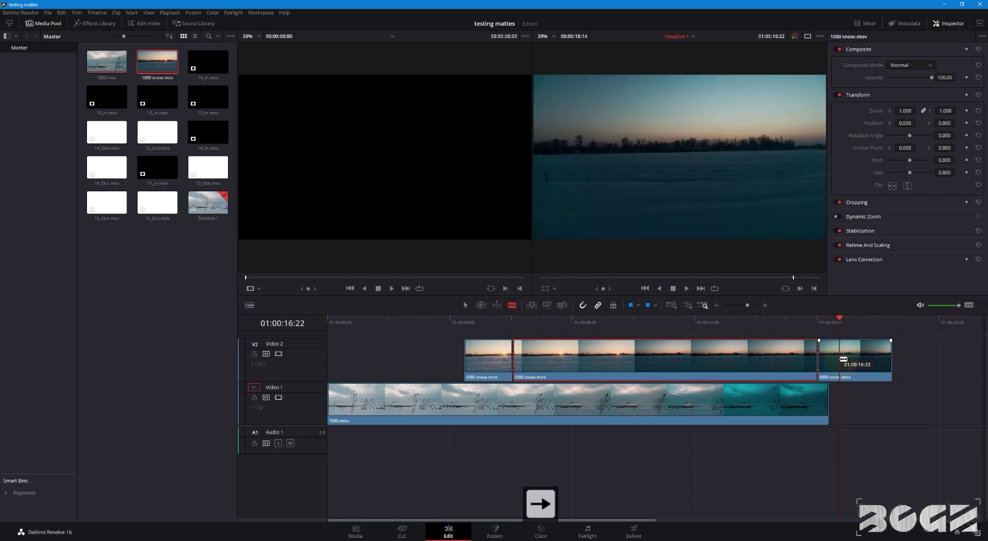
key(a)
Delete the Ext. Matte node from the short new piece, then review the liquid wipe-out
click(825, 362)
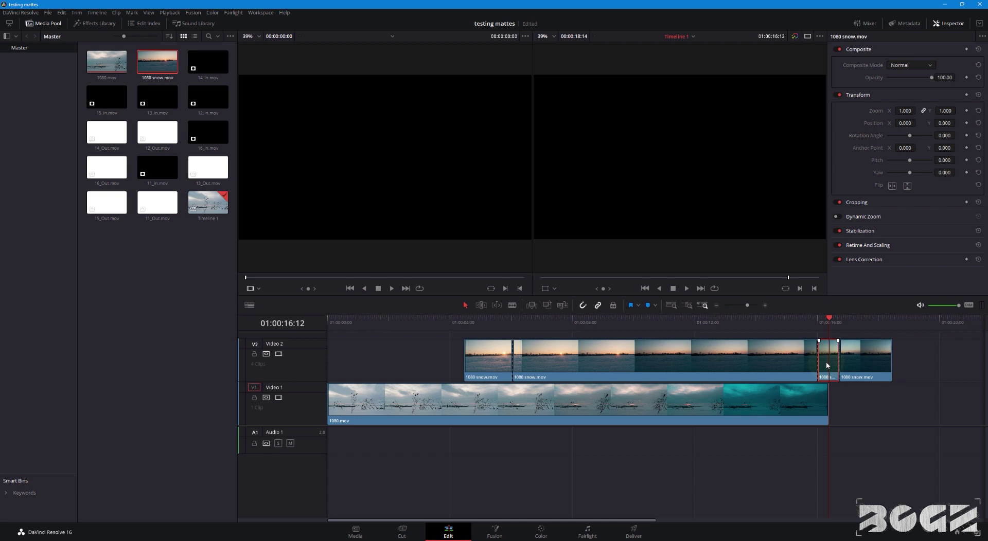
click(540, 532)
key(Delete)
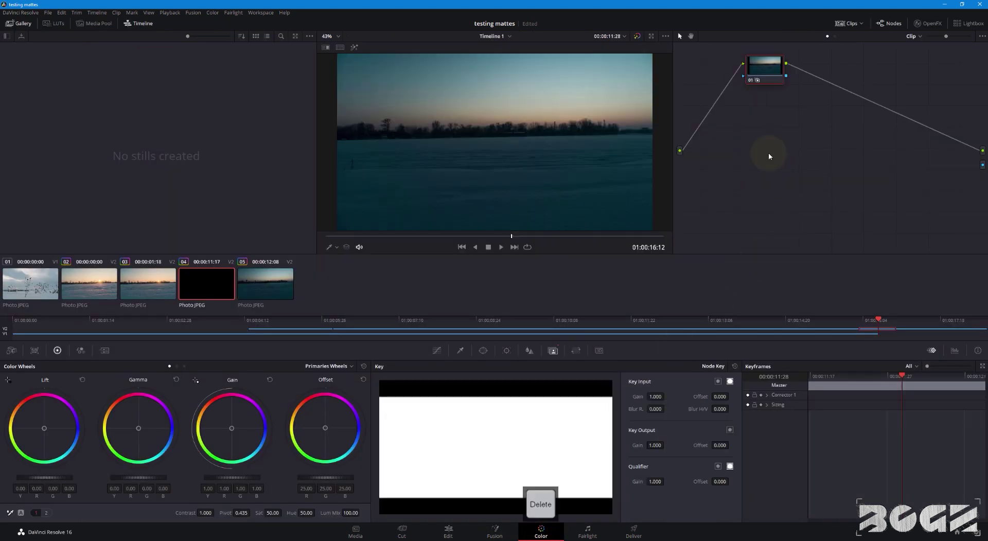
key(shift+4)
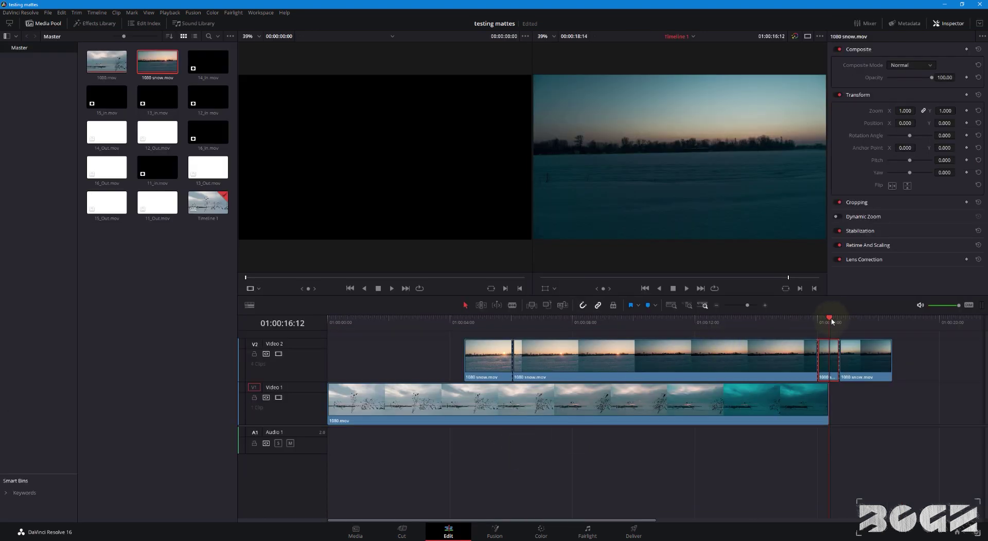
drag(831, 323, 869, 323)
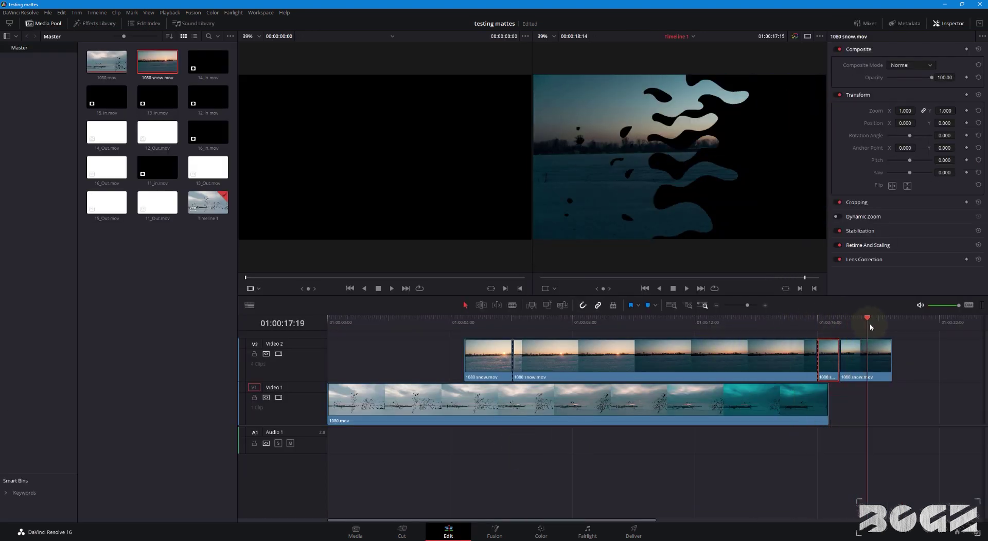
click(706, 322)
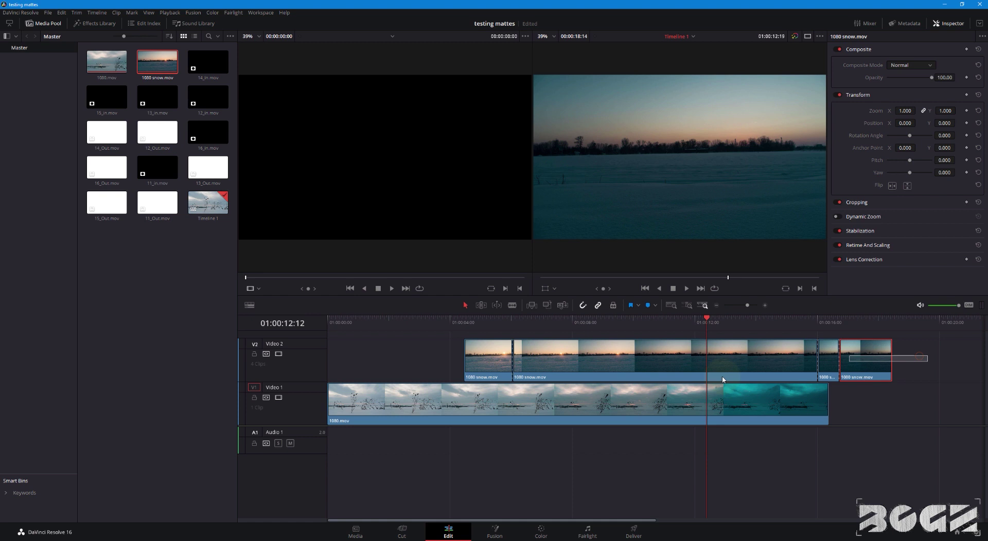
drag(926, 360, 369, 346)
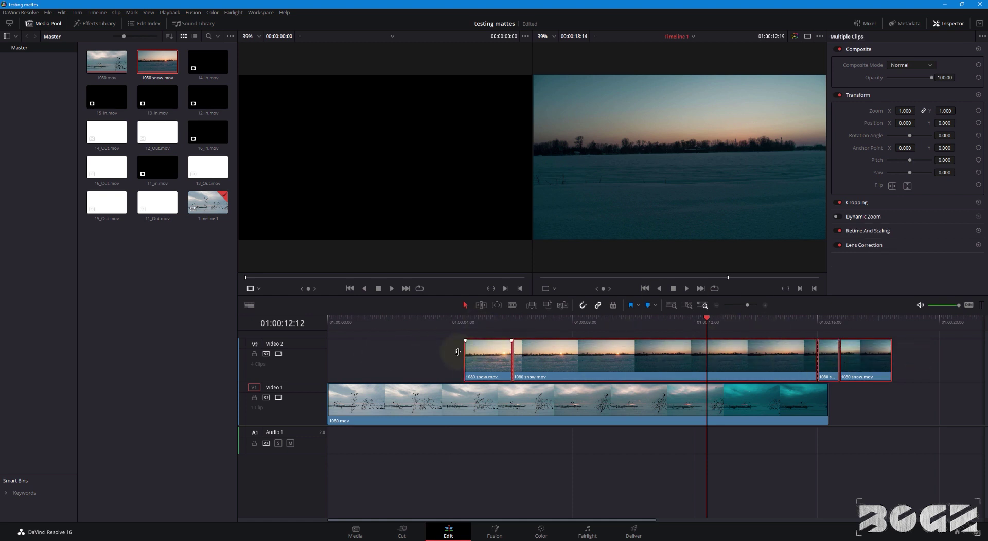
Nest the four V2 snow clips into a new compound clip named 'test'
drag(453, 355, 937, 376)
right_click(626, 364)
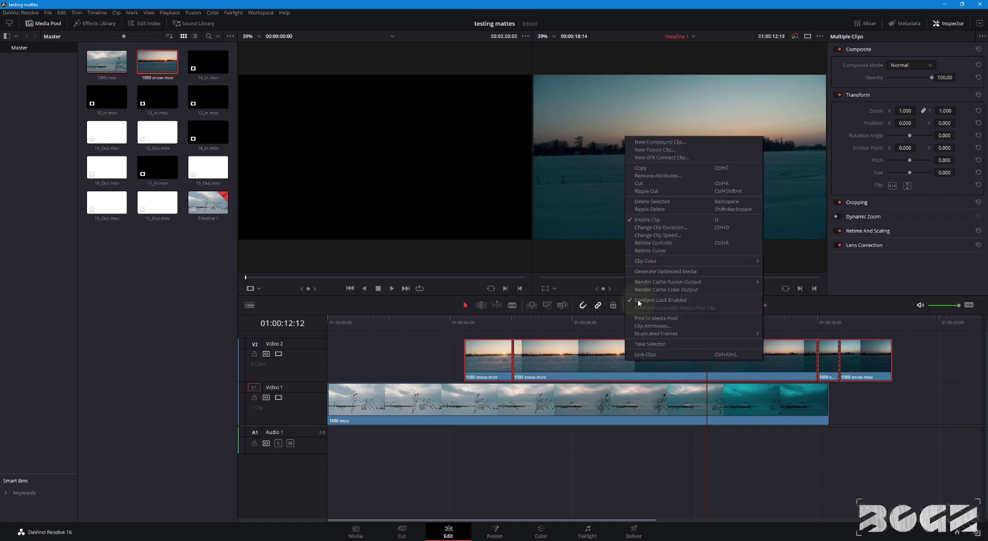
click(662, 143)
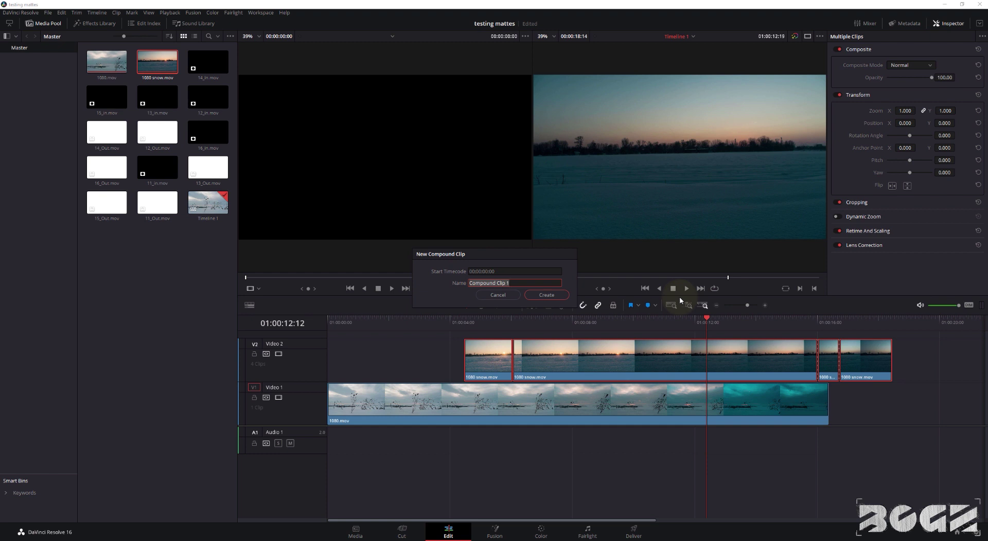
text(test)
key(Return)
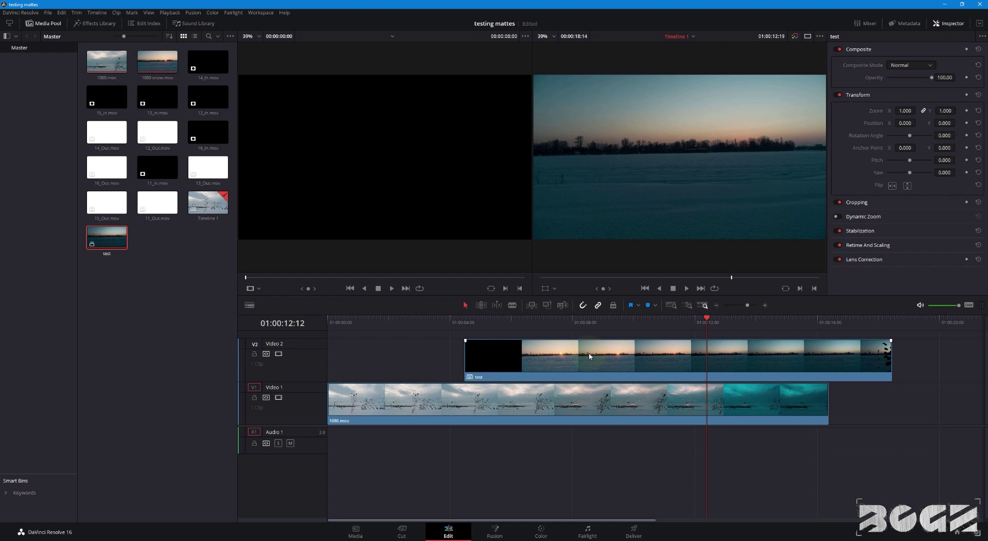
Select the test compound clip on Video 2 and in the Media Pool to open it
click(590, 356)
drag(465, 326, 877, 351)
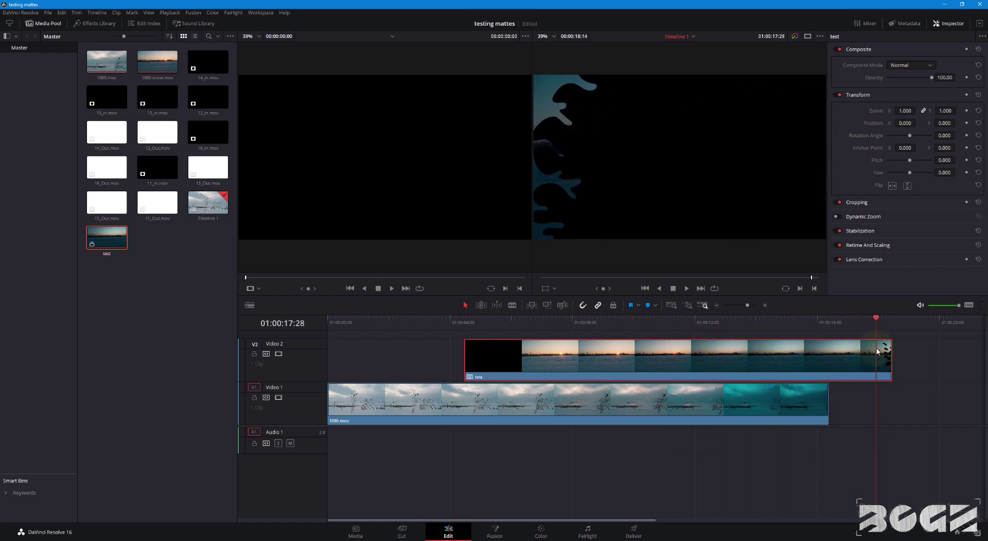
click(116, 240)
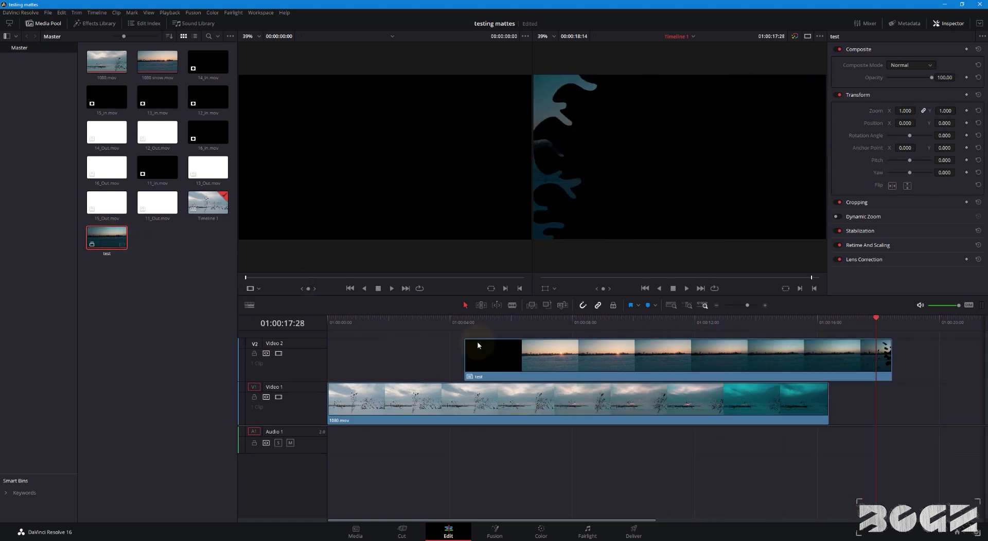
click(534, 361)
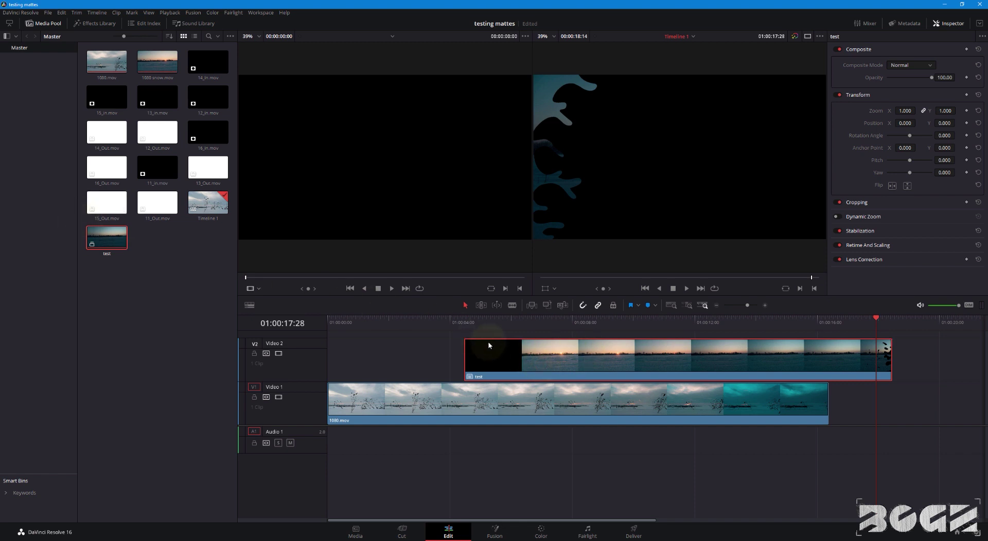
right_click(107, 239)
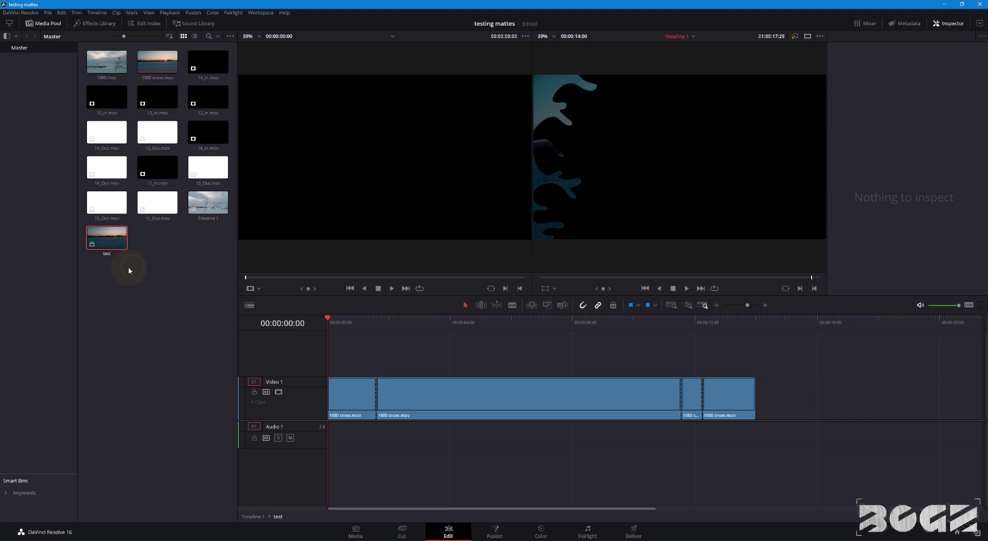
Scrub through test's contents, return to Timeline 1, and review it around 01:00:11:10
drag(328, 319, 577, 355)
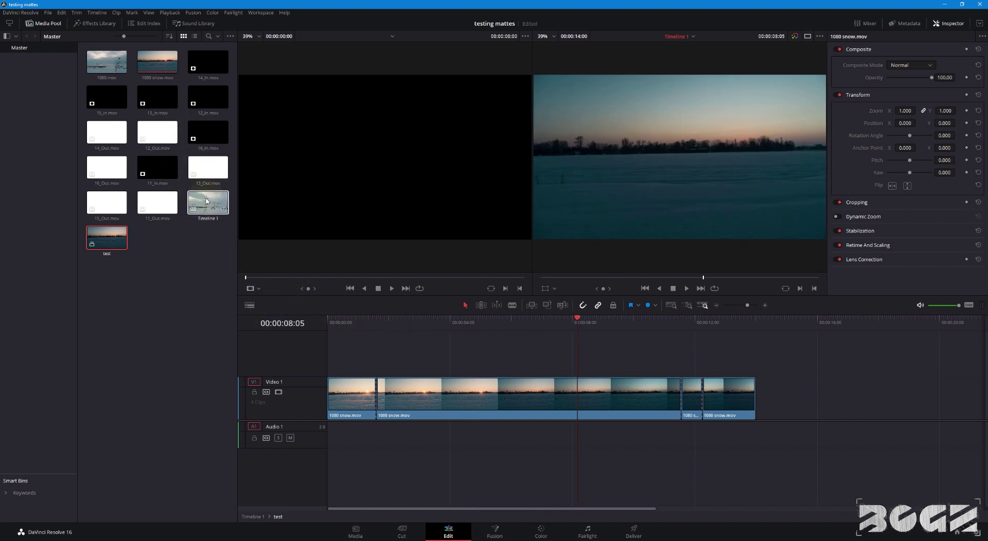
double_click(207, 201)
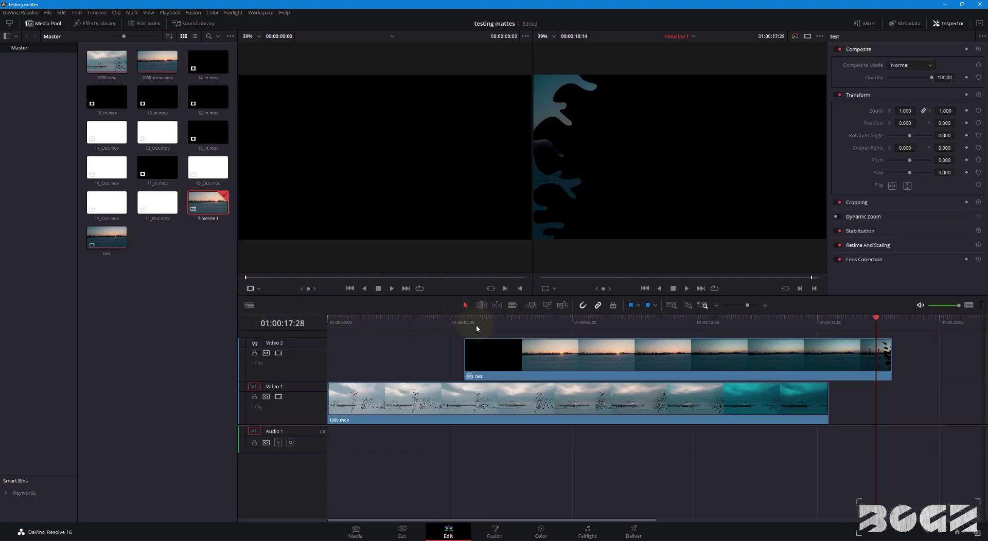
drag(477, 326, 675, 336)
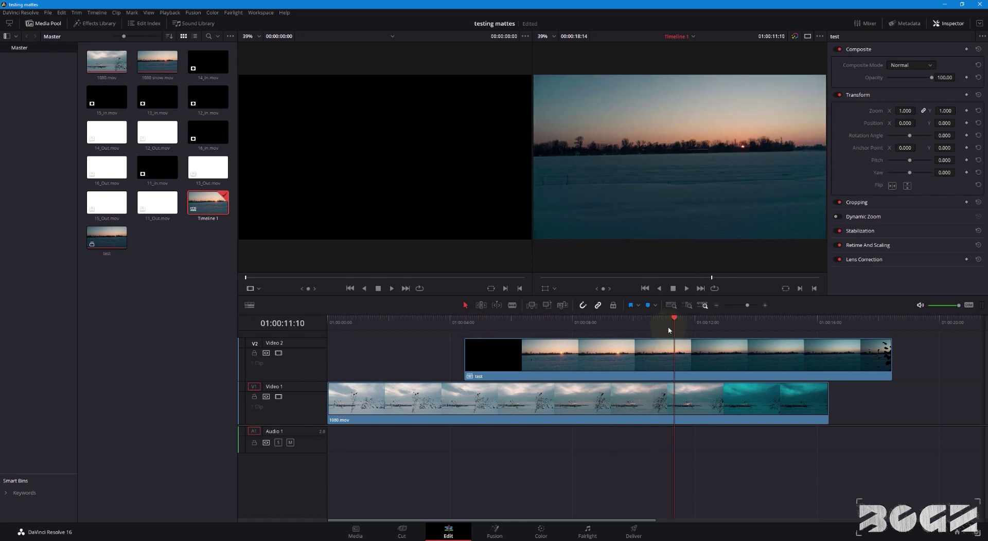